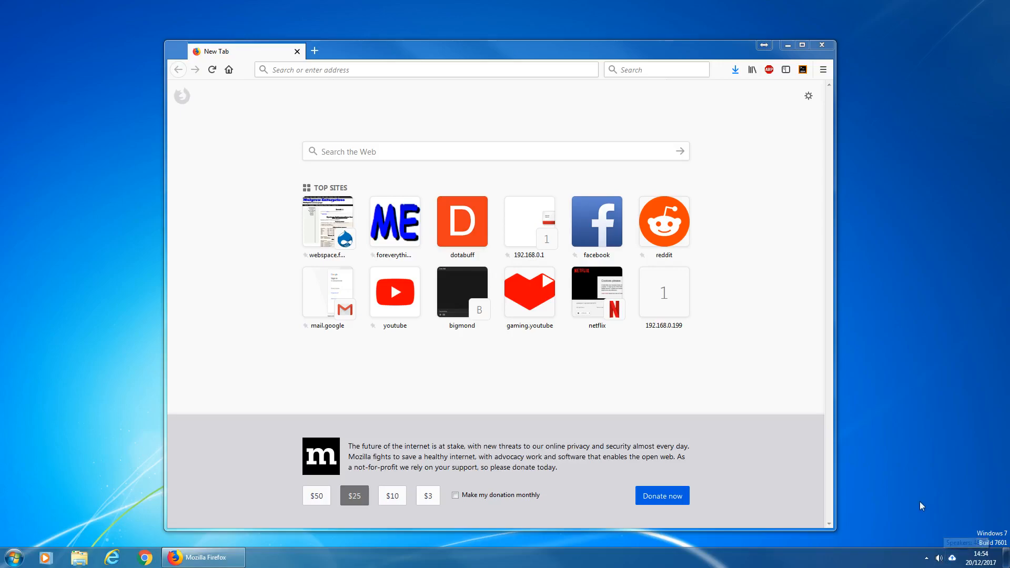
# - Open the Sound control panel's playback devices and move the dialog into view
pyautogui.rightClick(940, 561)
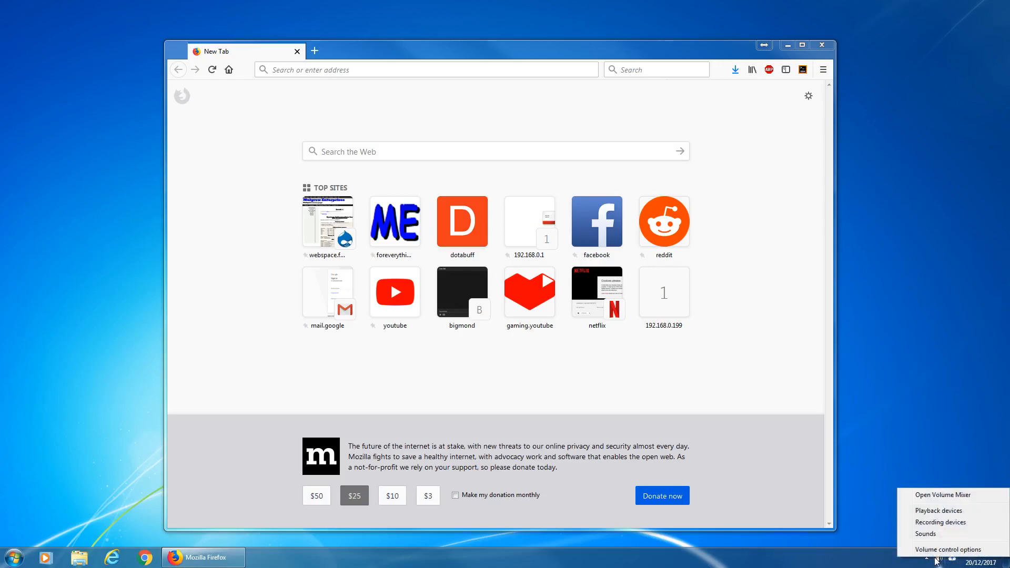
pyautogui.click(940, 511)
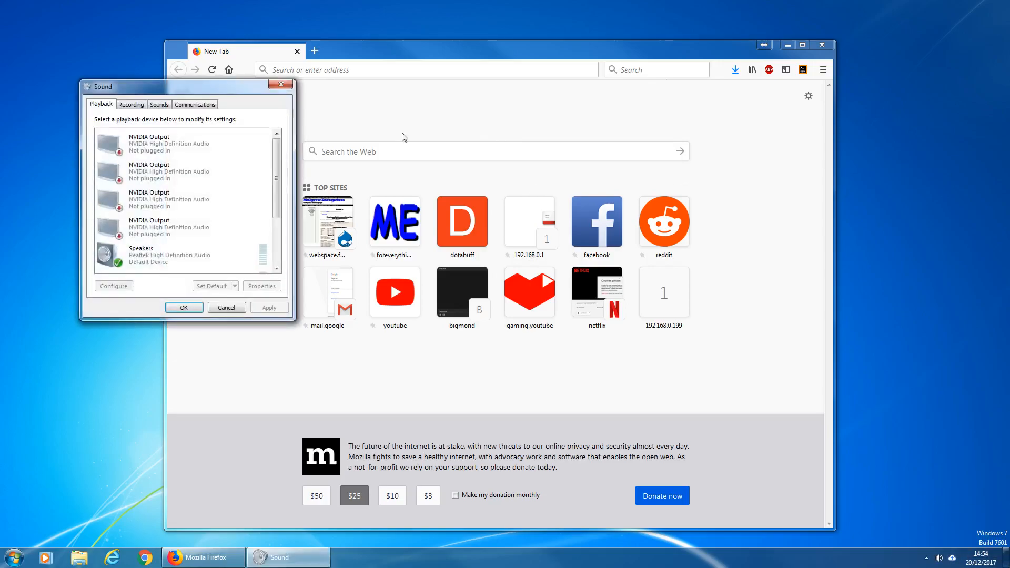
pyautogui.moveTo(204, 88); pyautogui.dragTo(292, 89)
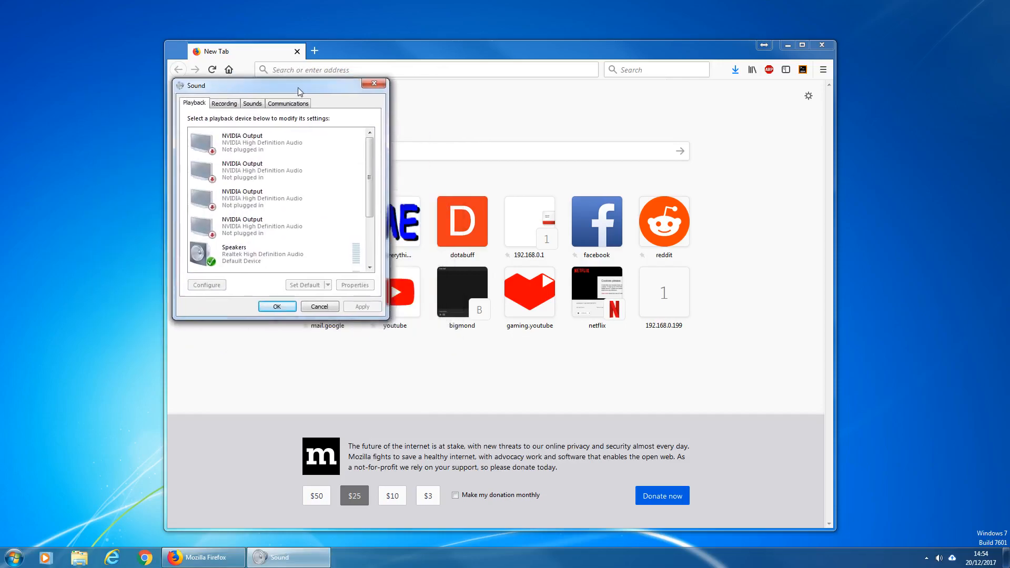
# - Browse the recording and playback device lists and select the Speakers device
pyautogui.click(217, 106)
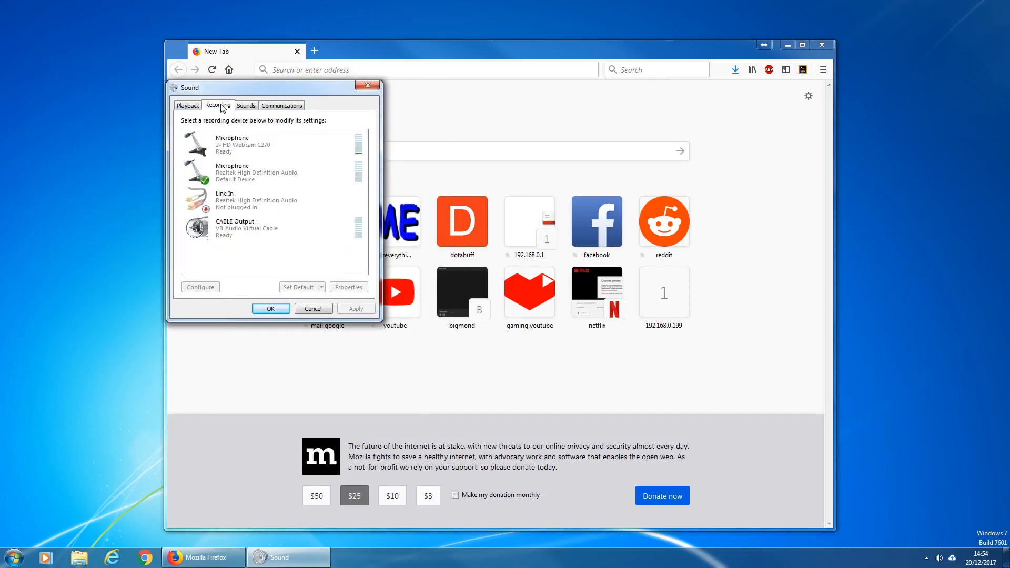
pyautogui.click(194, 106)
pyautogui.scroll(-3, 304, 184)
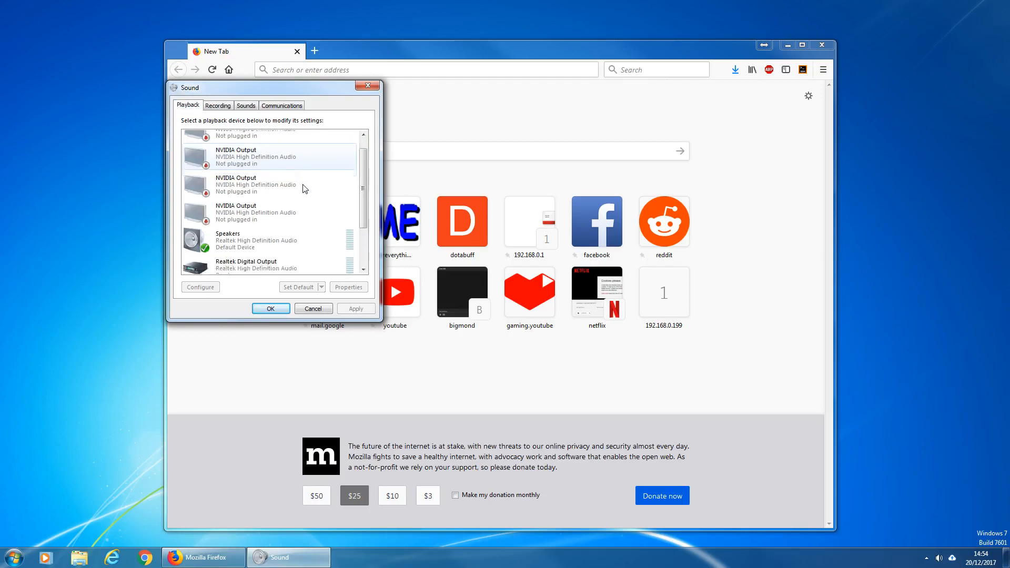
pyautogui.scroll(-2, 304, 190)
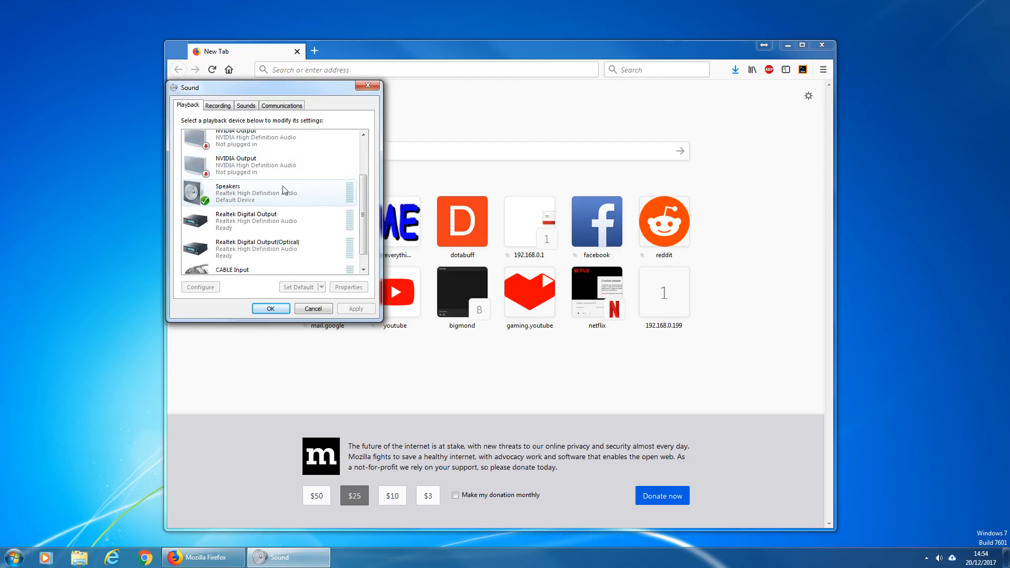
pyautogui.click(288, 186)
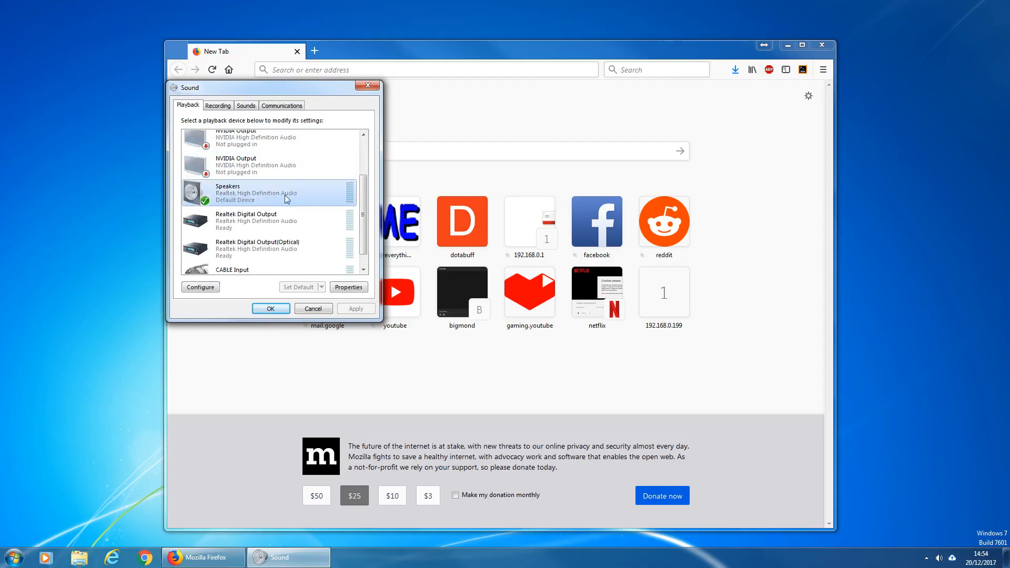
pyautogui.scroll(-1, 297, 197)
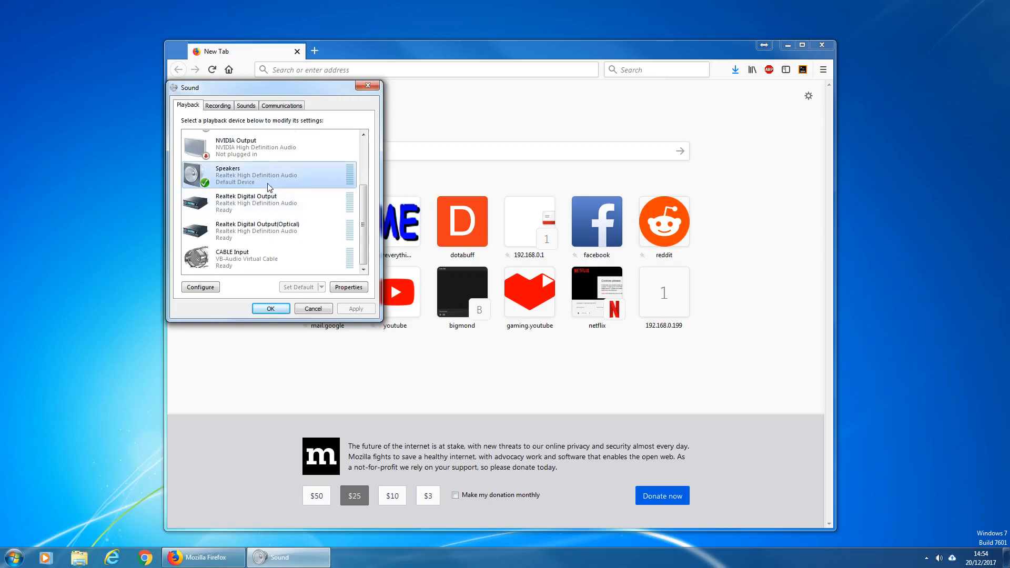
pyautogui.scroll(3, 271, 188)
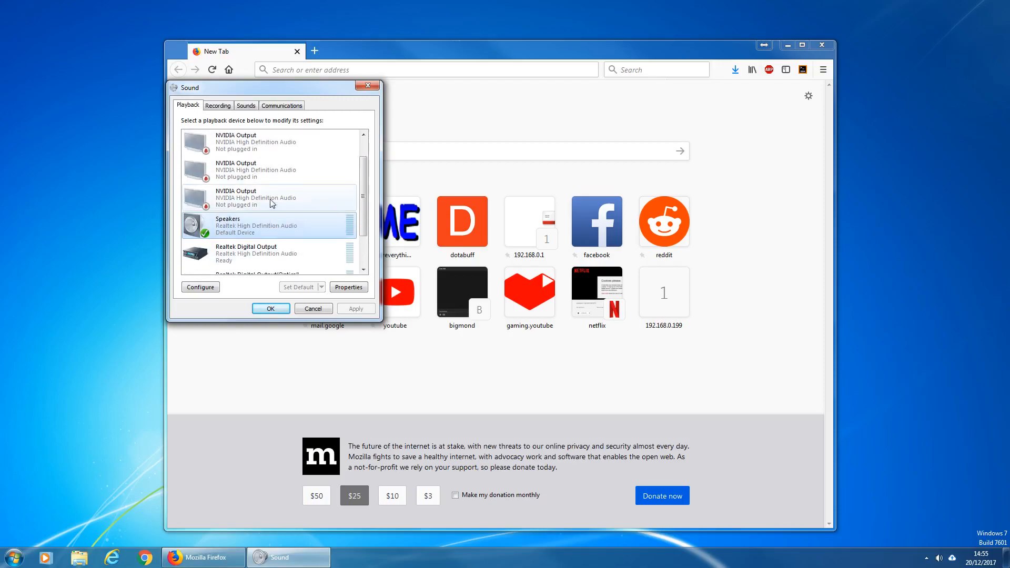
pyautogui.scroll(1, 271, 204)
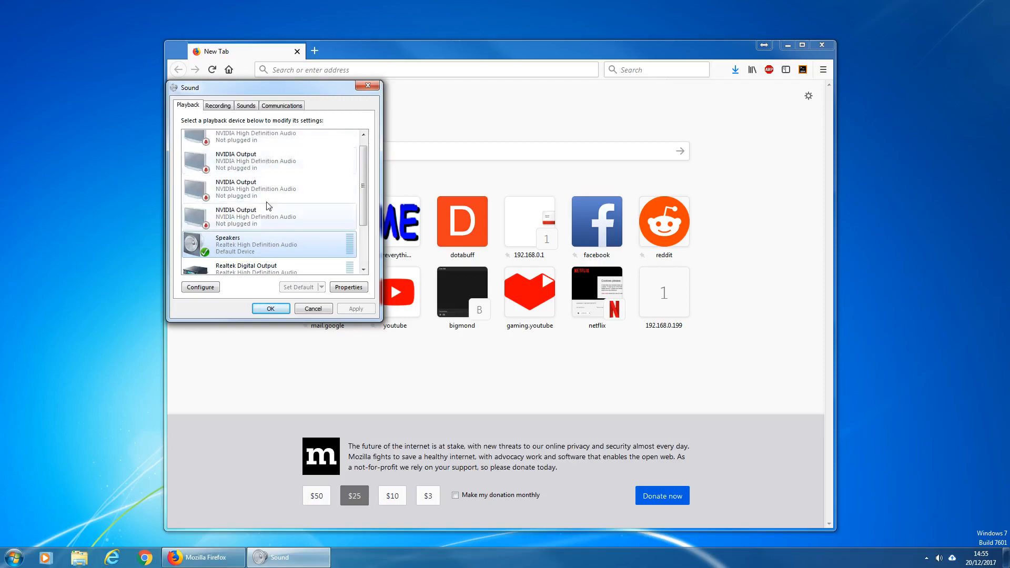
pyautogui.scroll(-4, 266, 192)
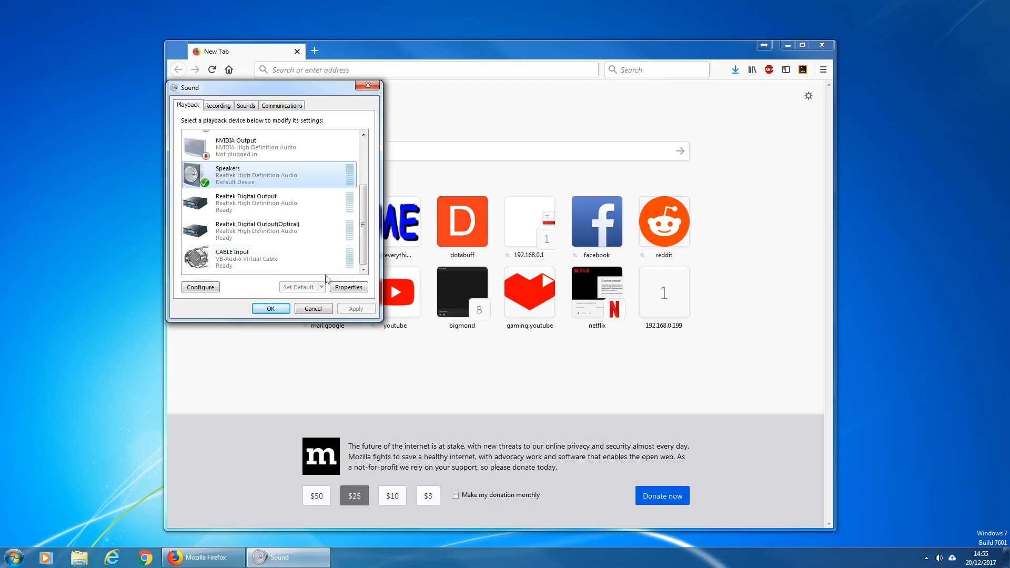
# - Try setting the Speakers' default format to 16 bit, 44100 Hz and back to 24 bit, 192000 Hz, then cancel
pyautogui.click(348, 287)
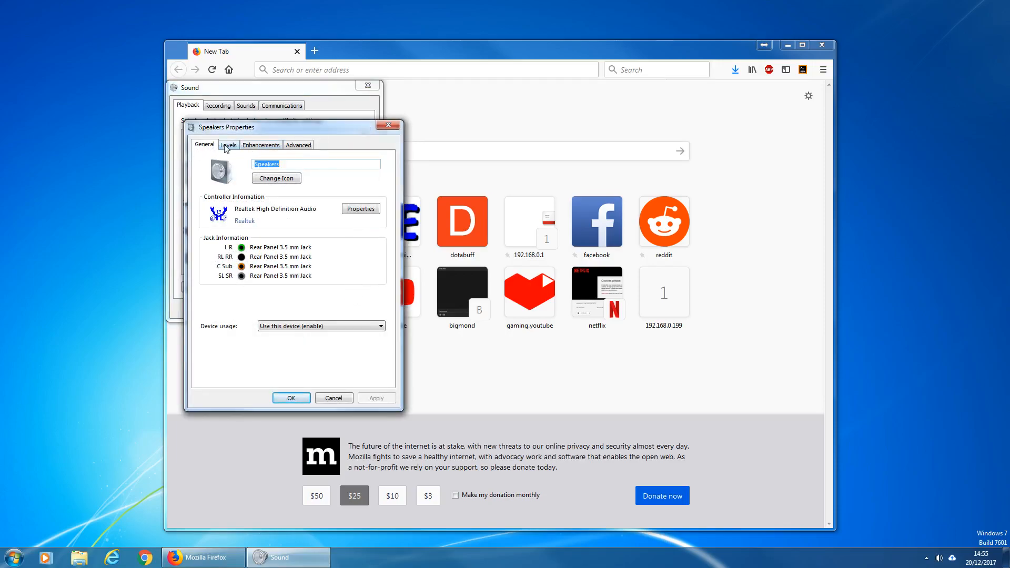
pyautogui.click(263, 147)
pyautogui.click(299, 146)
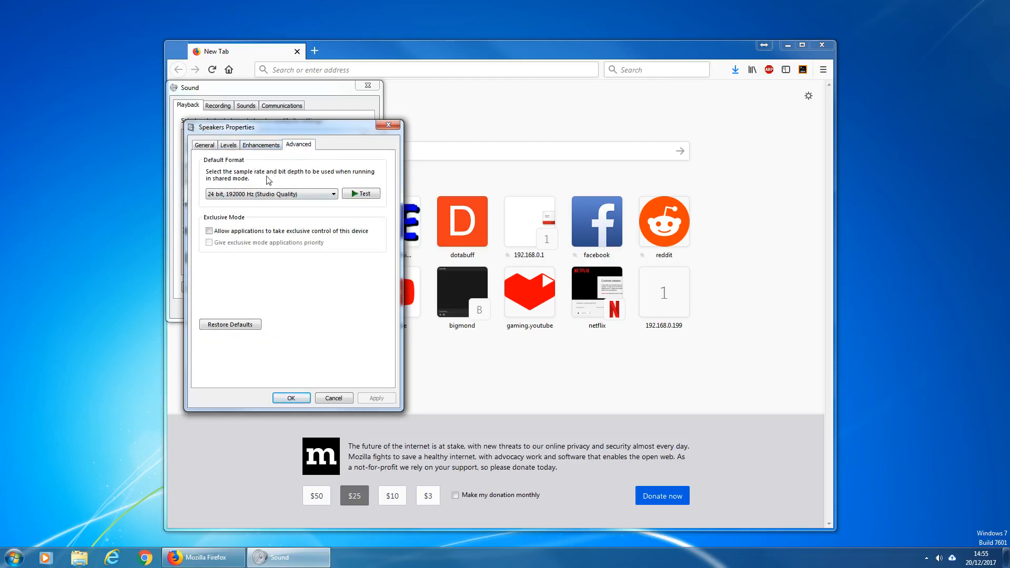
pyautogui.click(286, 192)
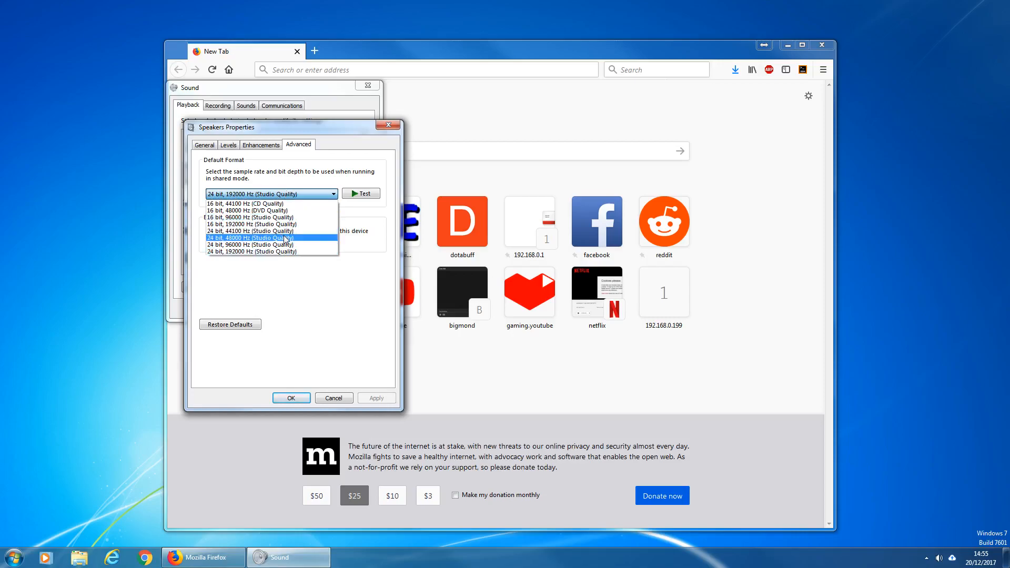
pyautogui.click(261, 205)
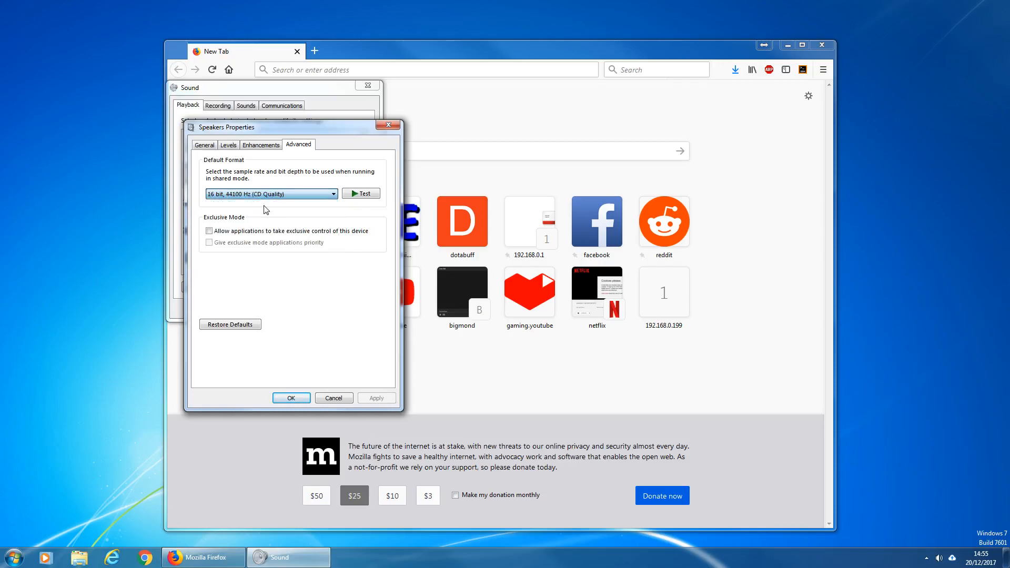
pyautogui.click(267, 196)
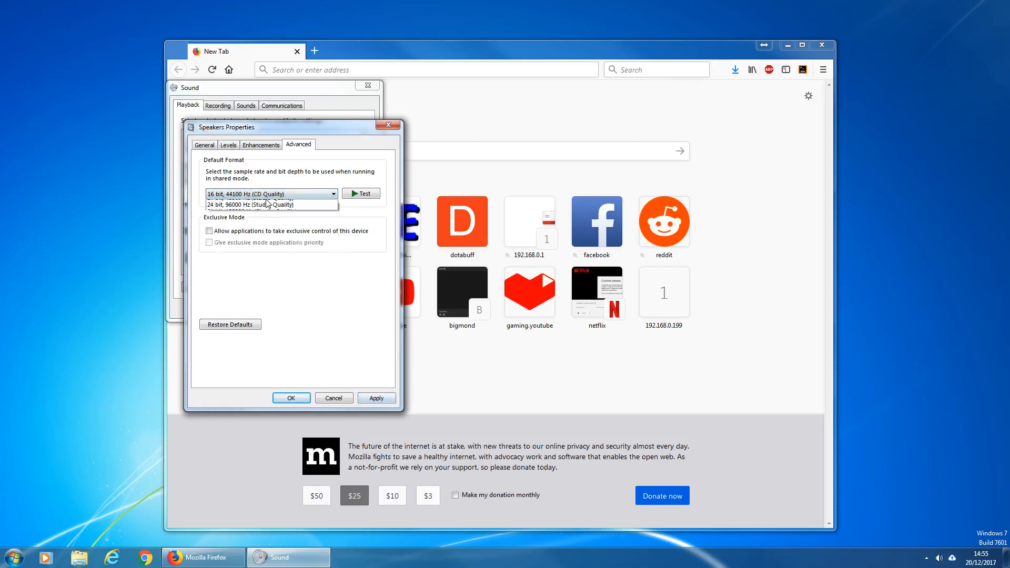
pyautogui.click(268, 251)
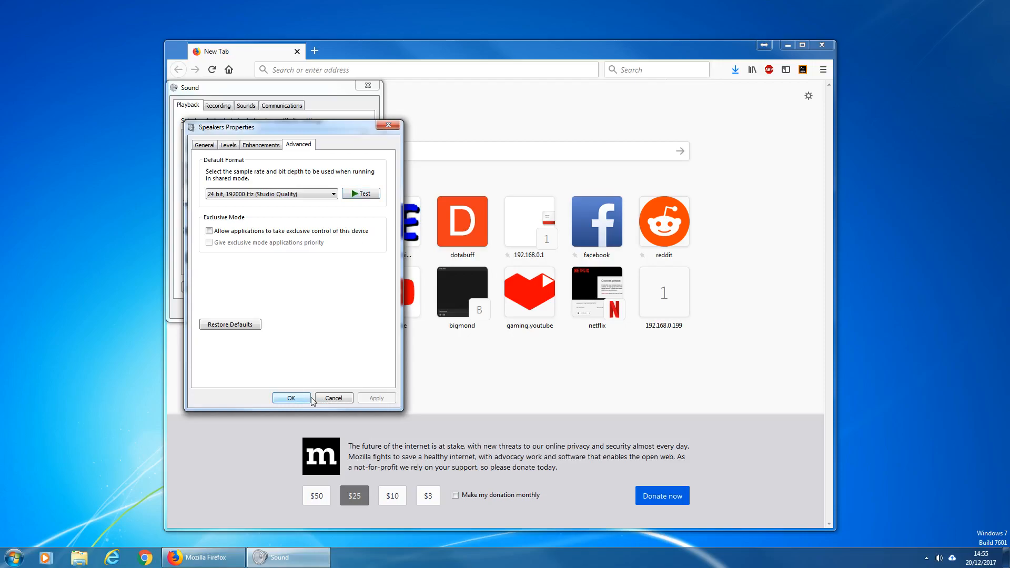
pyautogui.click(288, 193)
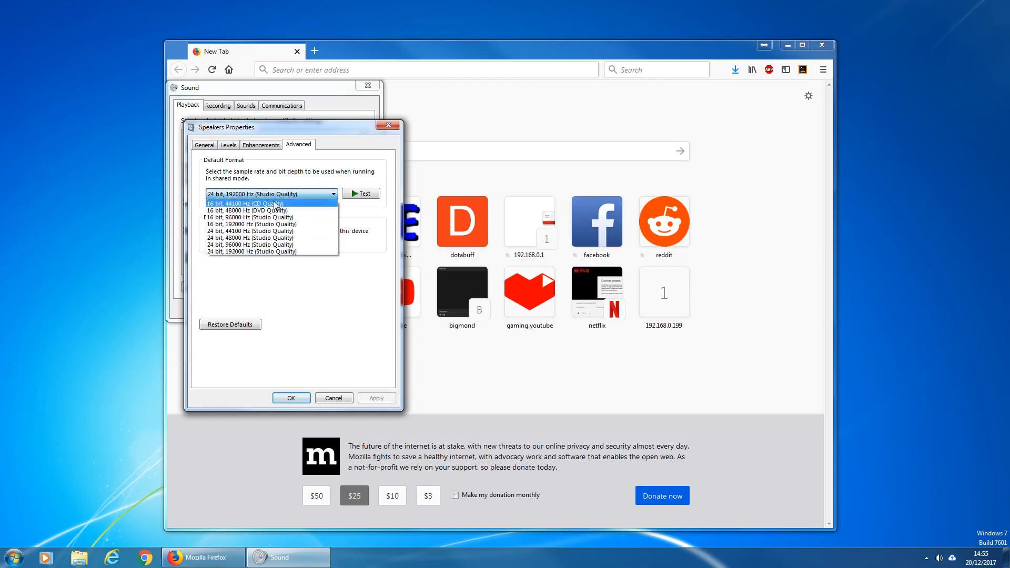
pyautogui.click(337, 399)
pyautogui.click(333, 398)
# - Open the properties of the Realtek Microphone recording device
pyautogui.click(217, 106)
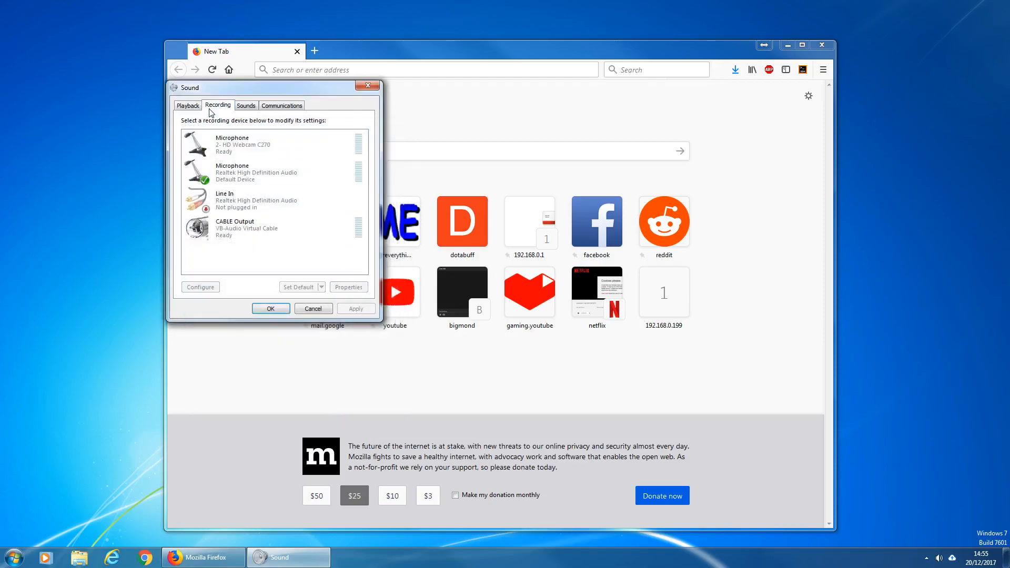
pyautogui.click(271, 151)
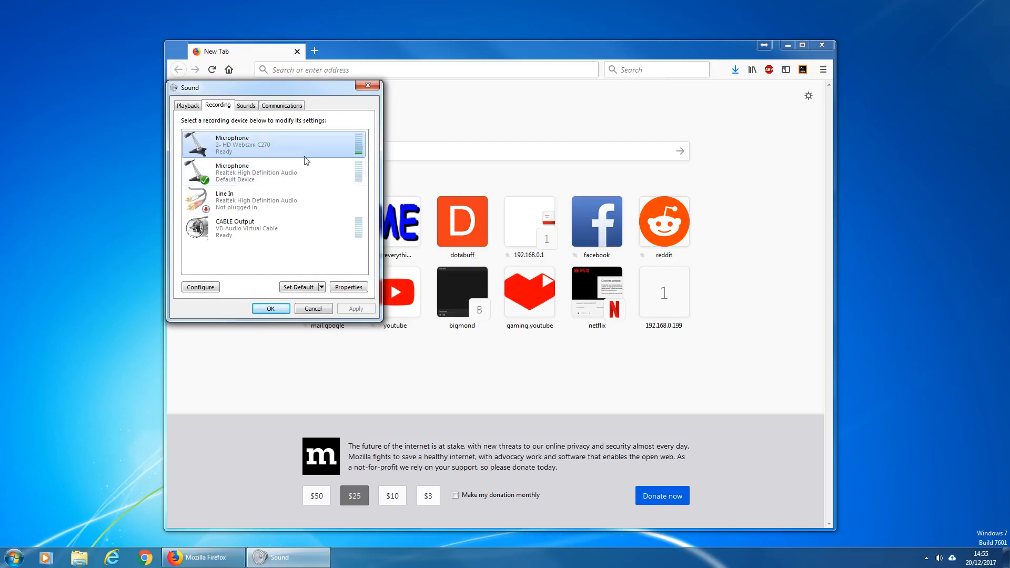
pyautogui.click(282, 174)
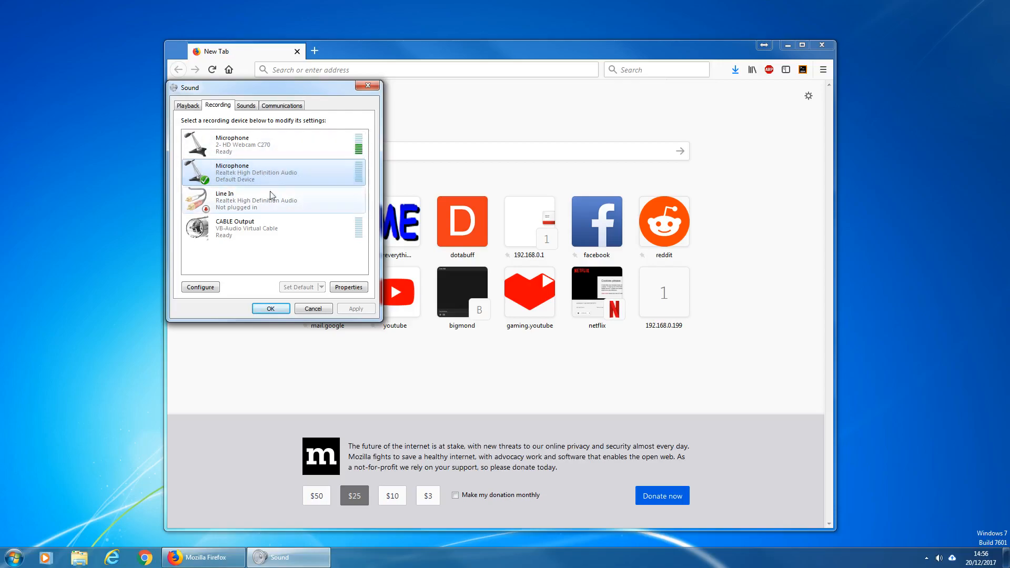
pyautogui.click(348, 287)
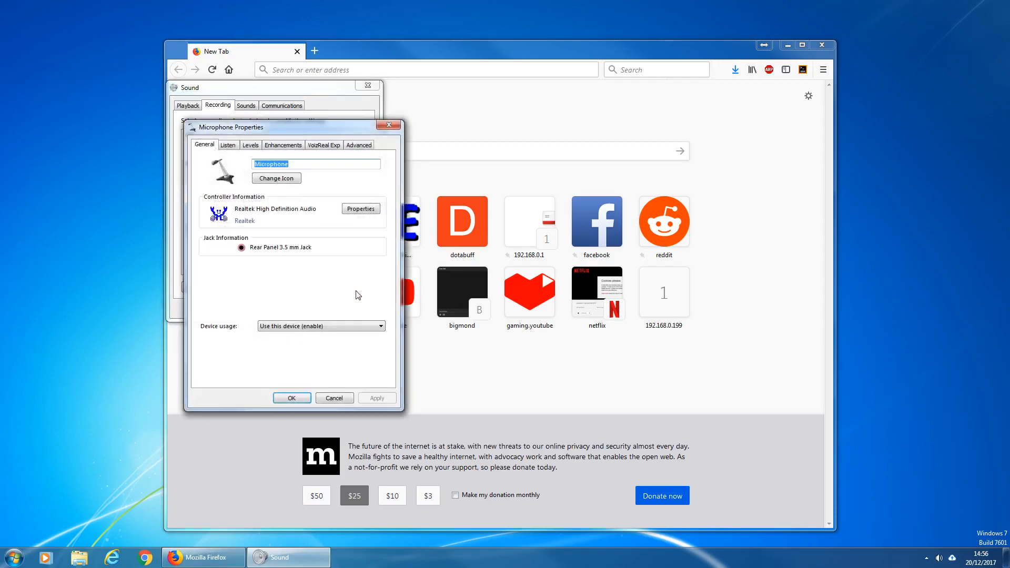
# - Turn Listen to this device on and off for the microphone, applying each change
pyautogui.click(228, 150)
pyautogui.click(202, 222)
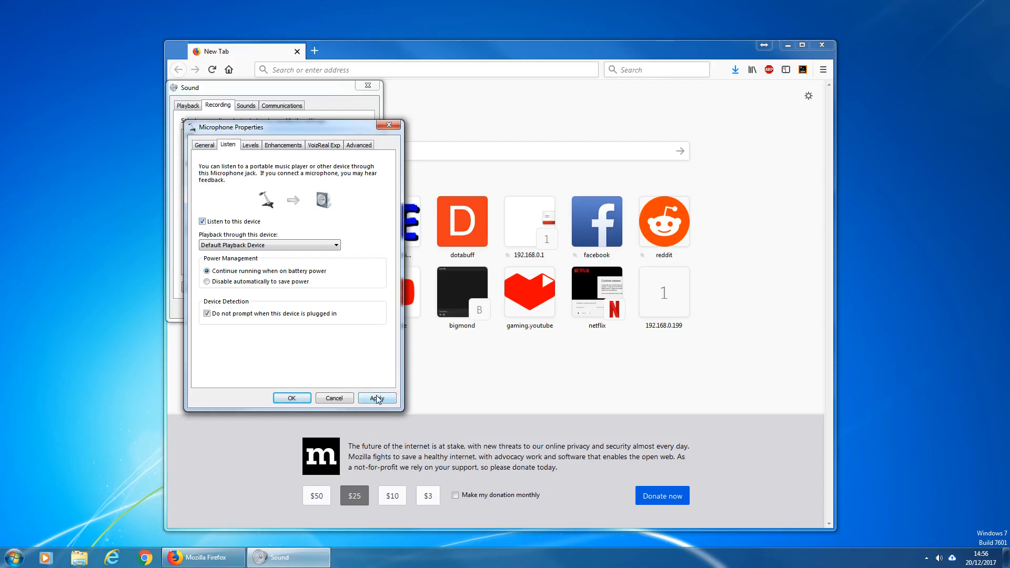
pyautogui.click(377, 398)
pyautogui.click(228, 221)
pyautogui.click(381, 401)
# - Review the microphone's Levels, Enhancements, VoizReal Exp and Advanced settings
pyautogui.click(249, 146)
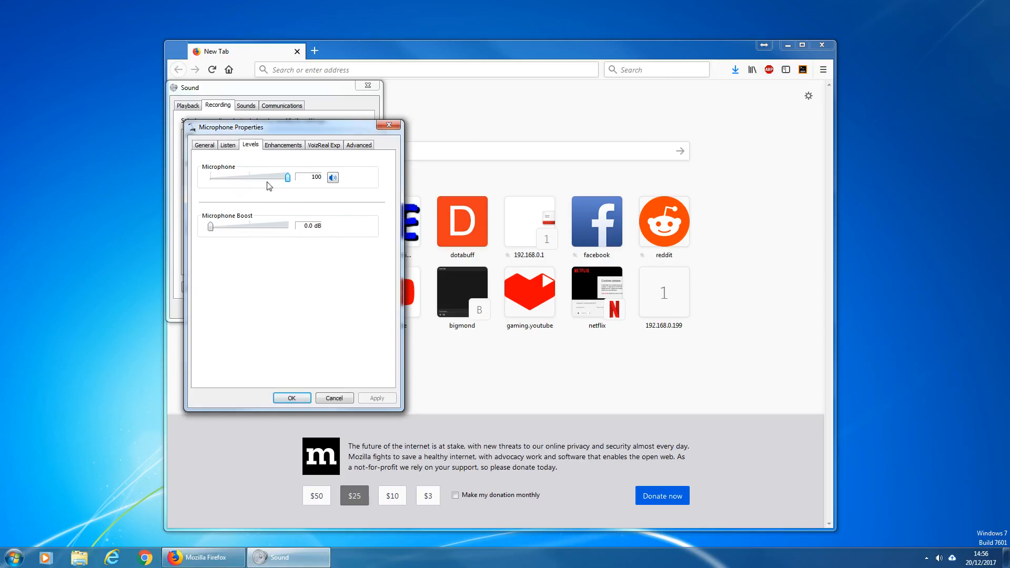
pyautogui.moveTo(287, 177)
pyautogui.mouseDown()
pyautogui.moveTo(213, 183)
pyautogui.moveTo(299, 181)
pyautogui.mouseUp()
pyautogui.click(284, 146)
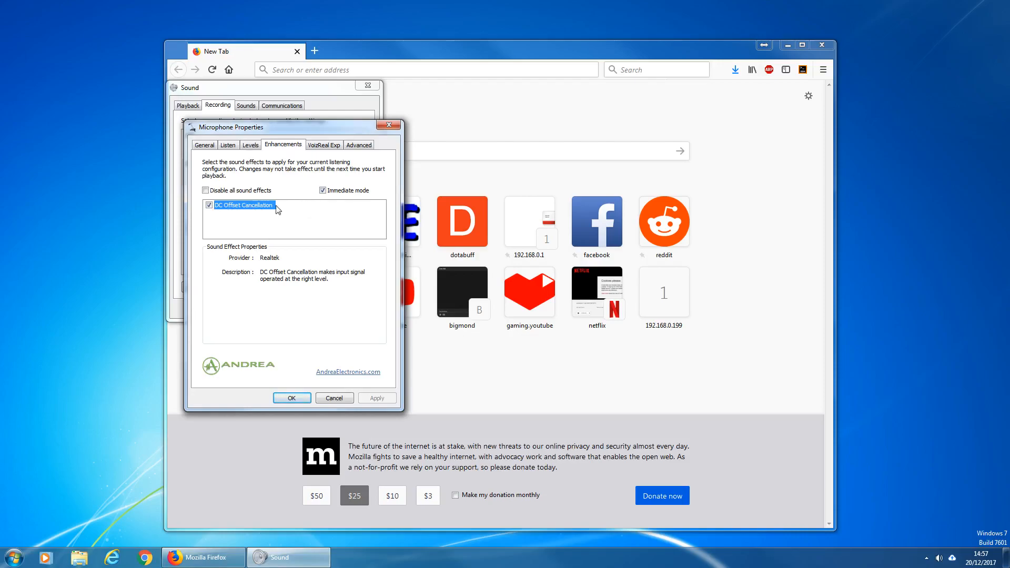
pyautogui.click(332, 146)
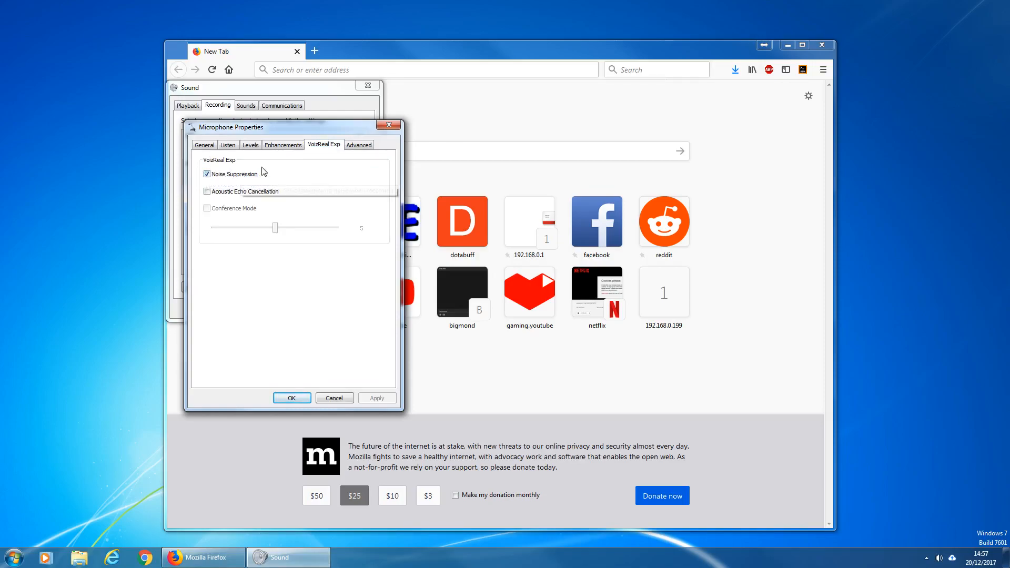
pyautogui.click(284, 146)
pyautogui.click(322, 146)
pyautogui.click(361, 145)
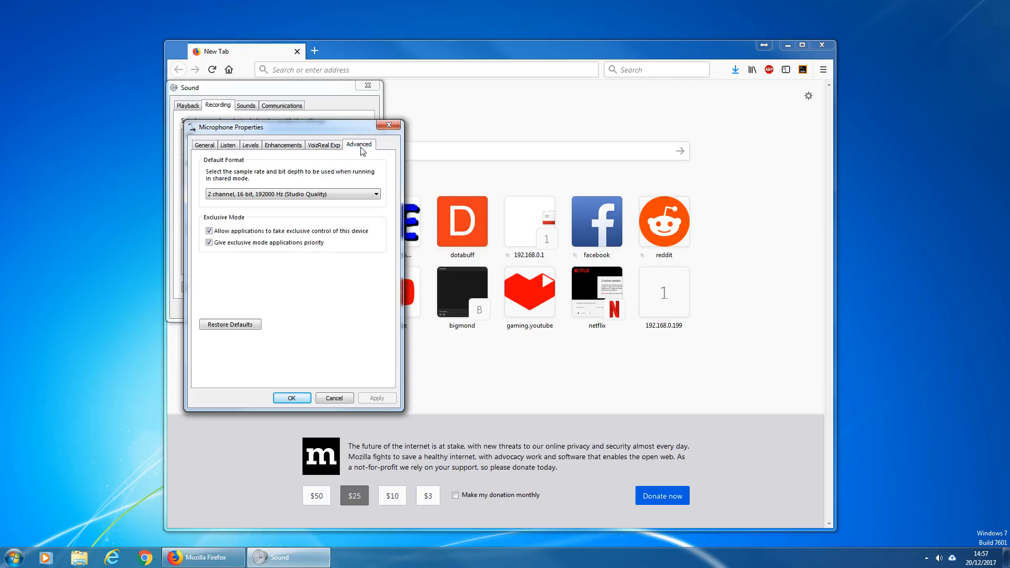
# - Try setting the microphone's default format to 2 channel, 16 bit, 44100 Hz, declining the device-in-use prompt, then cancel
pyautogui.click(315, 197)
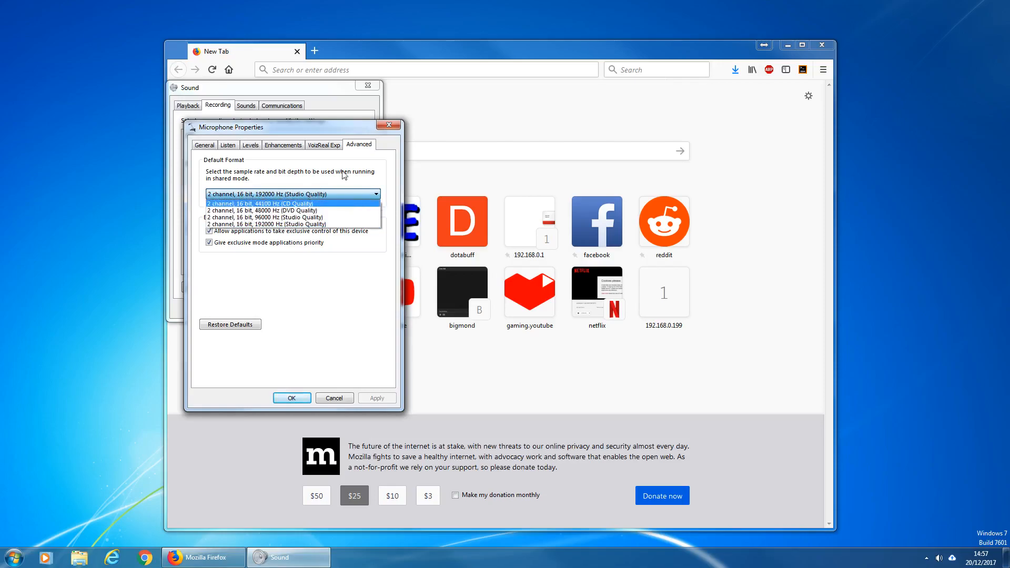
pyautogui.click(294, 204)
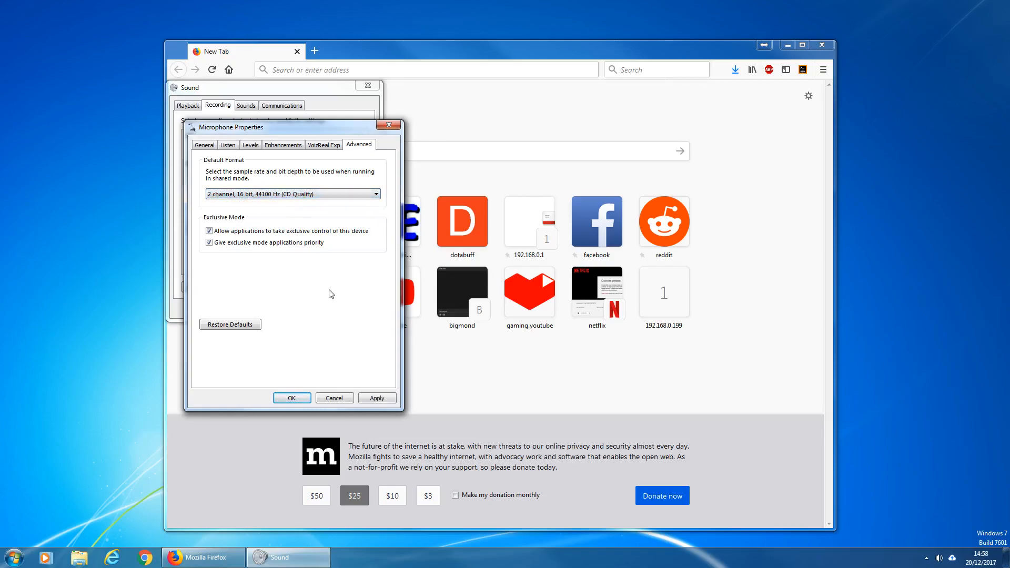
pyautogui.click(383, 398)
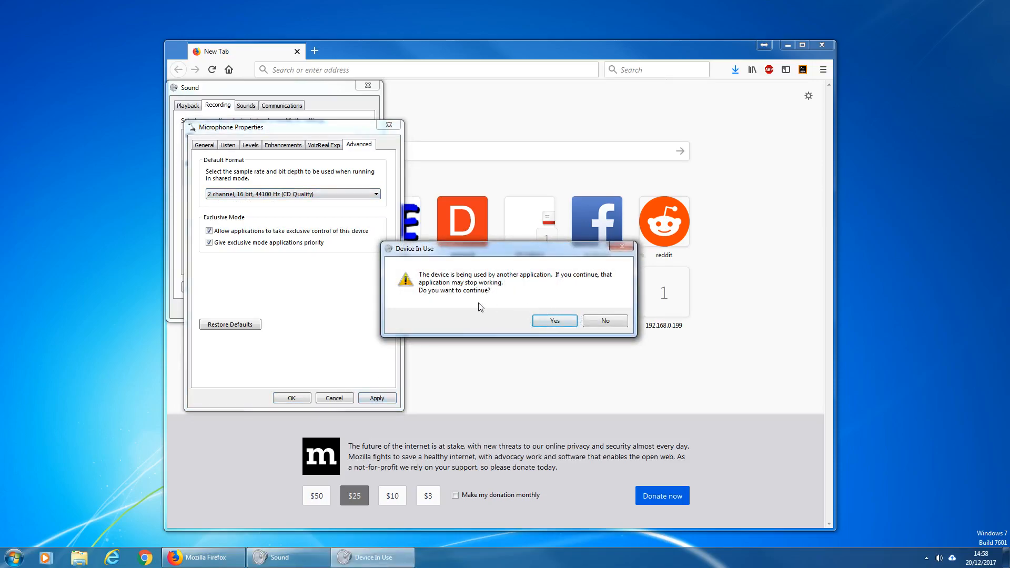
pyautogui.click(605, 321)
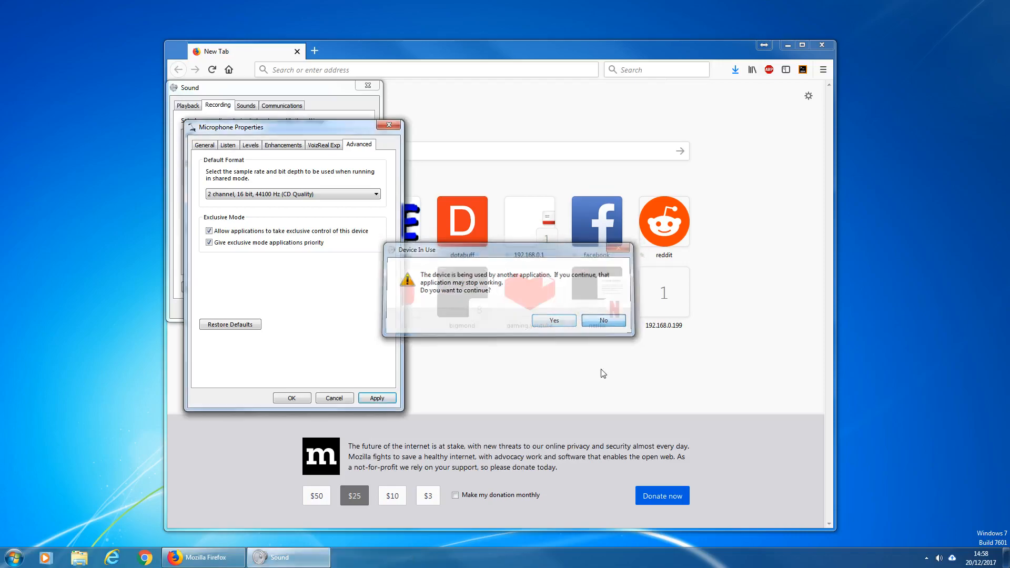
pyautogui.click(314, 197)
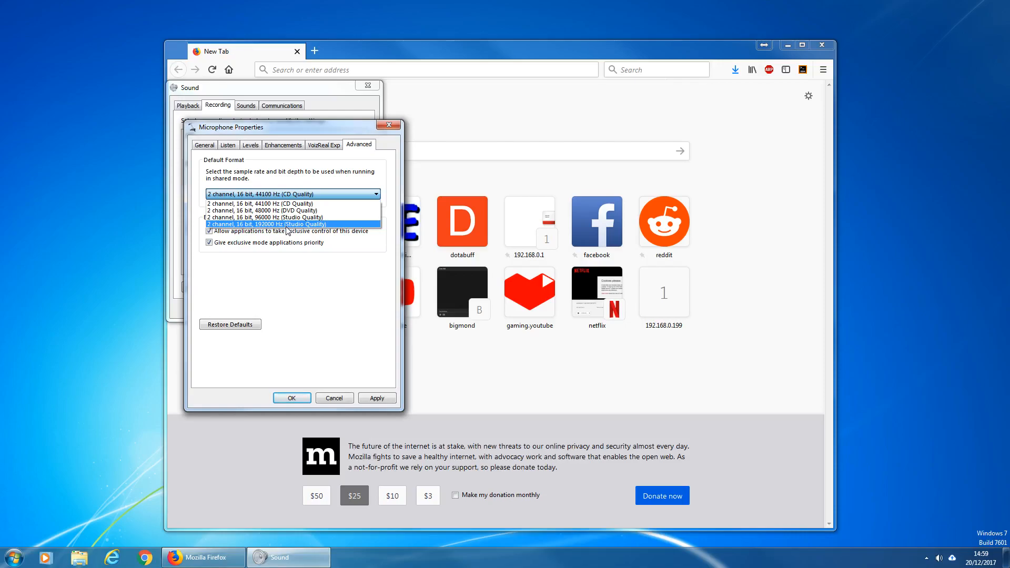
pyautogui.click(343, 289)
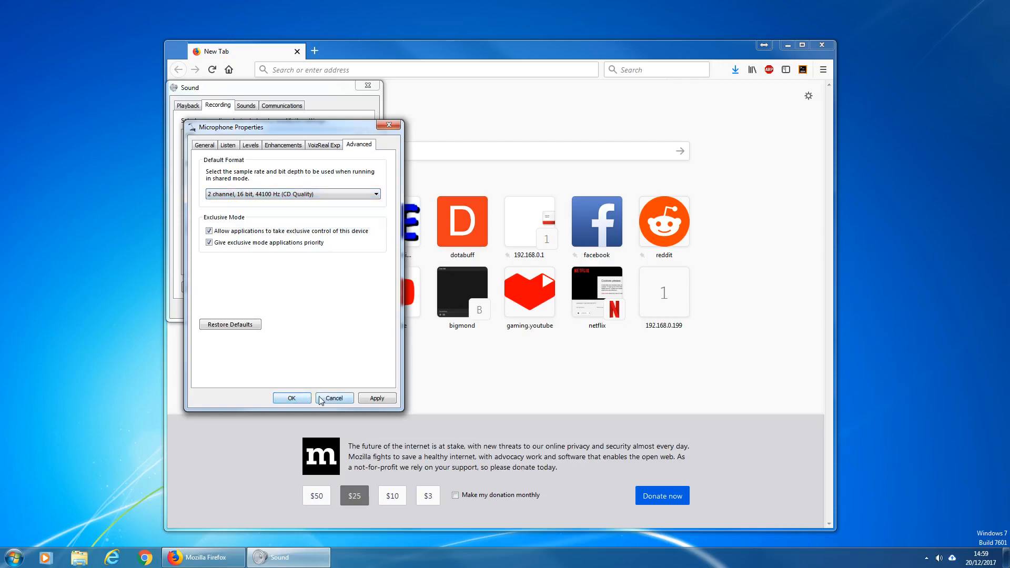
pyautogui.click(335, 398)
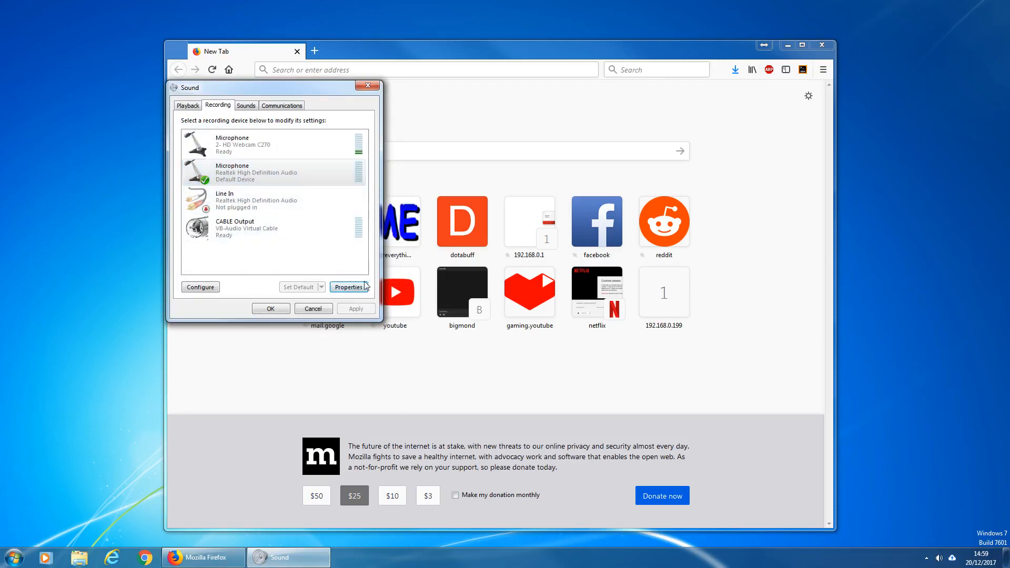
# - Reopen the Realtek microphone's Advanced properties, cancel them, and close the Sound dialog
pyautogui.click(348, 287)
pyautogui.click(359, 144)
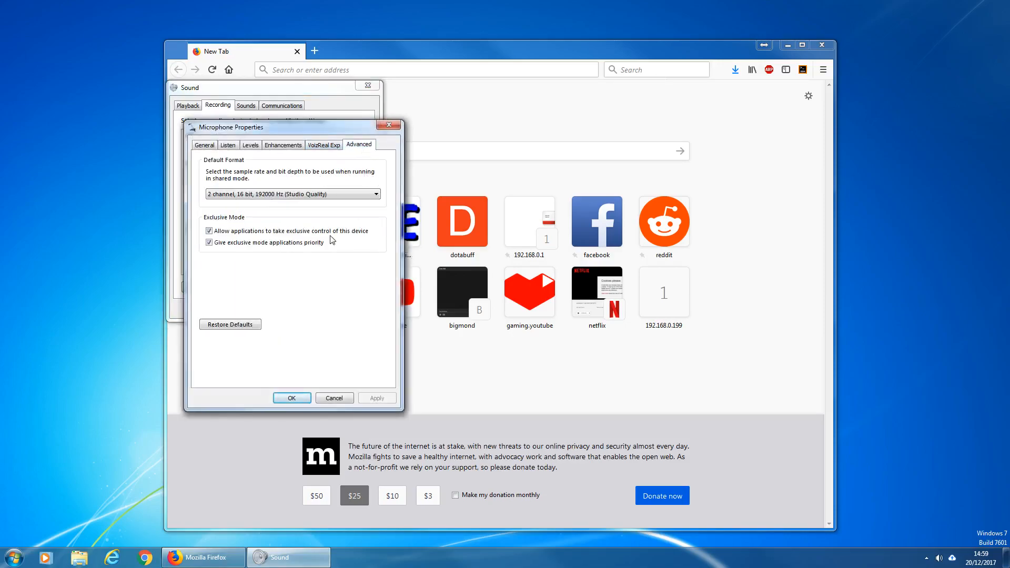
pyautogui.click(335, 399)
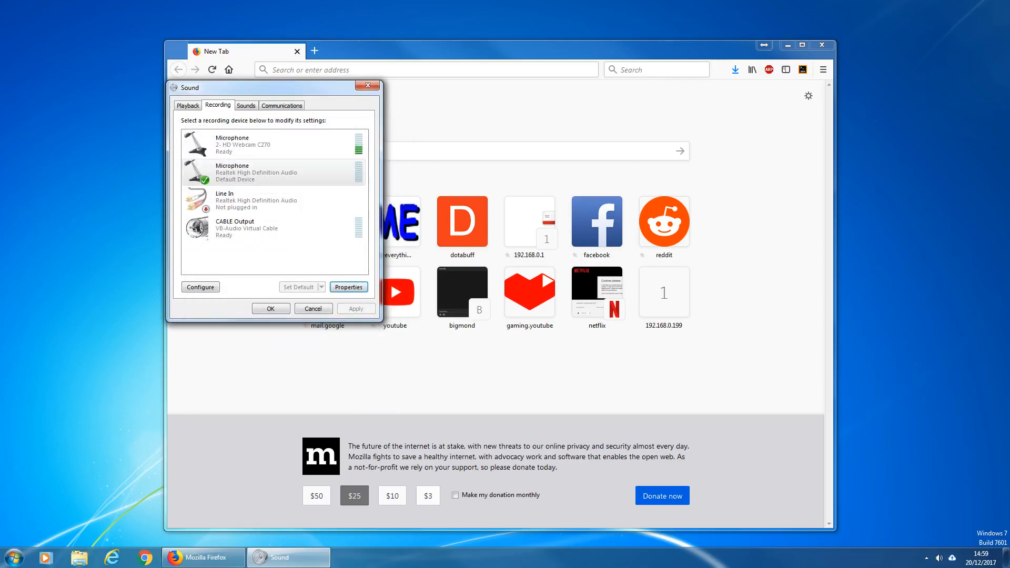
pyautogui.click(283, 309)
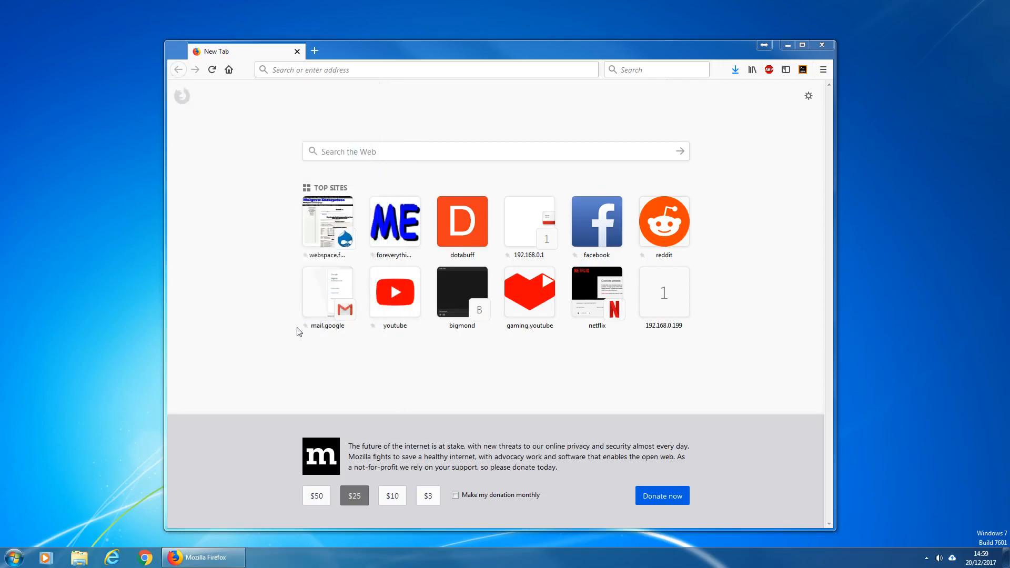
# - Switch to OBS and review the Audio settings, leaving without changes
pyautogui.moveTo(0, 134); pyautogui.dragTo(476, 0)
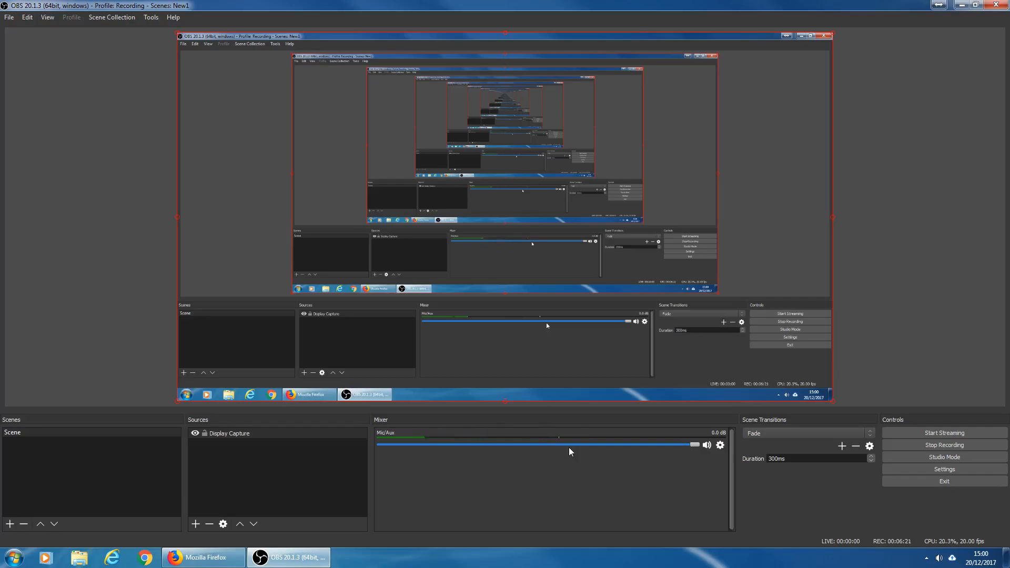
pyautogui.click(948, 469)
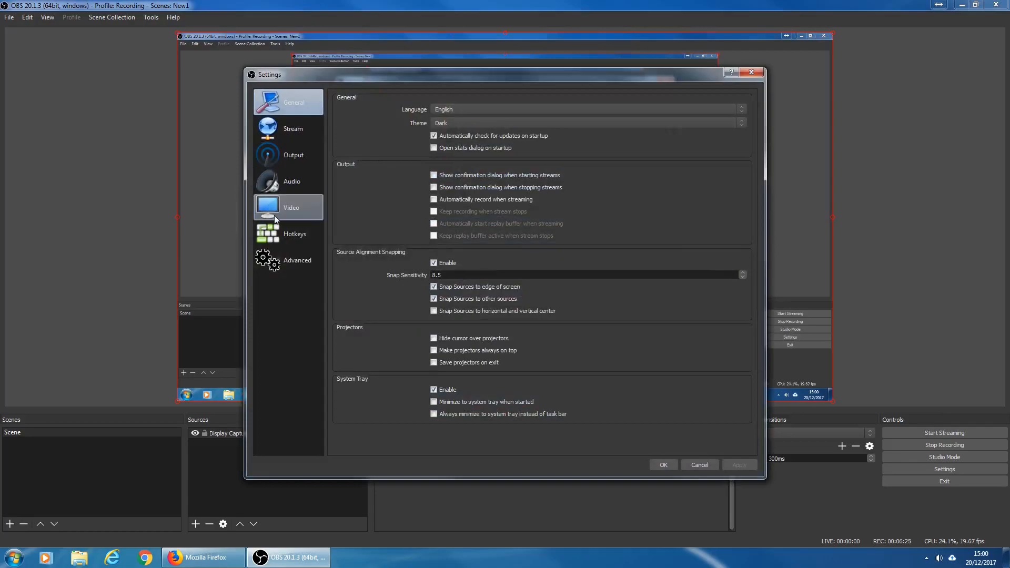
pyautogui.click(295, 191)
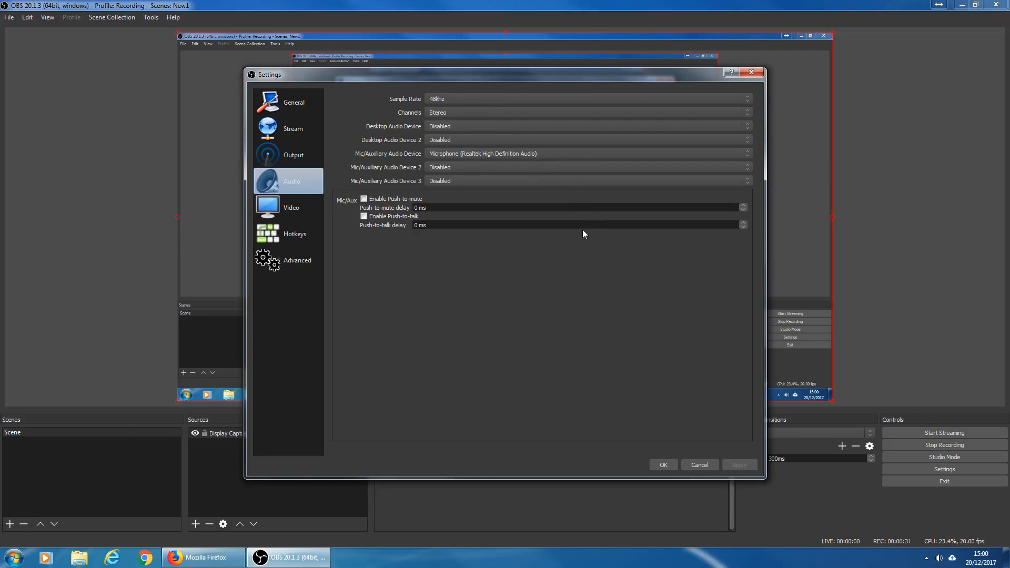
pyautogui.click(700, 464)
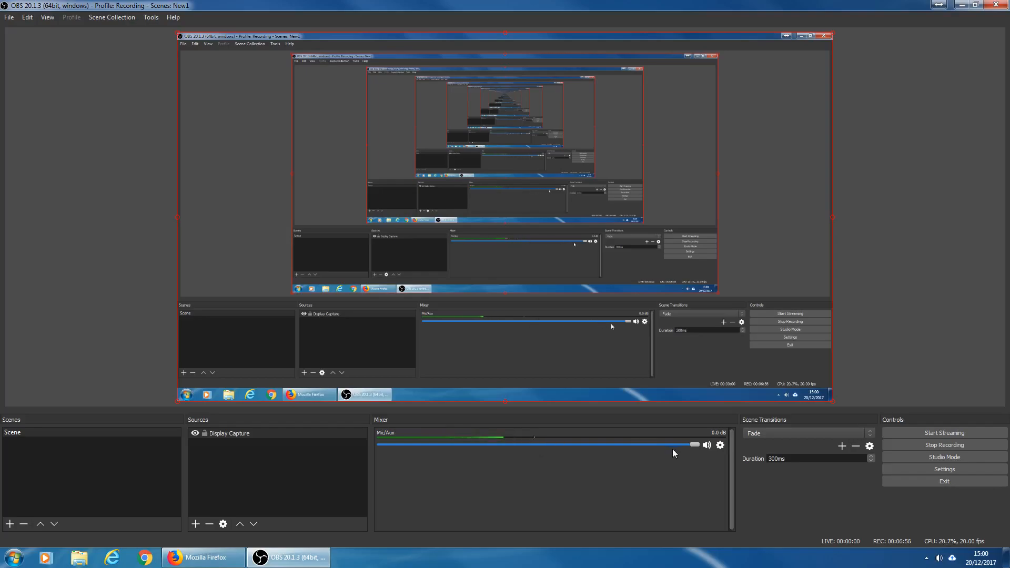
# - Open the Mic/Aux audio filters and inspect the Noise Suppression and Noise Gate filters
pyautogui.click(724, 446)
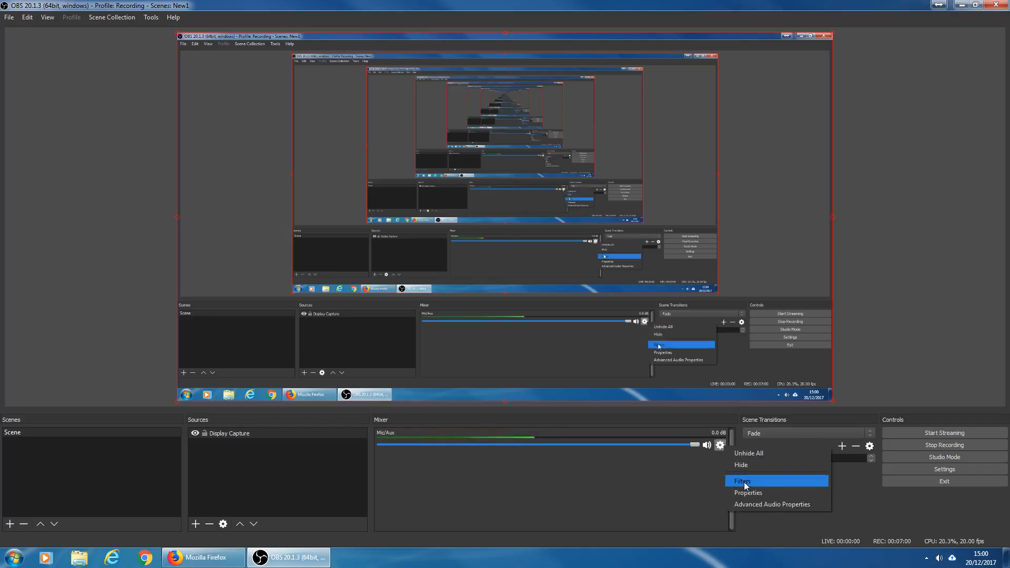
pyautogui.click(756, 483)
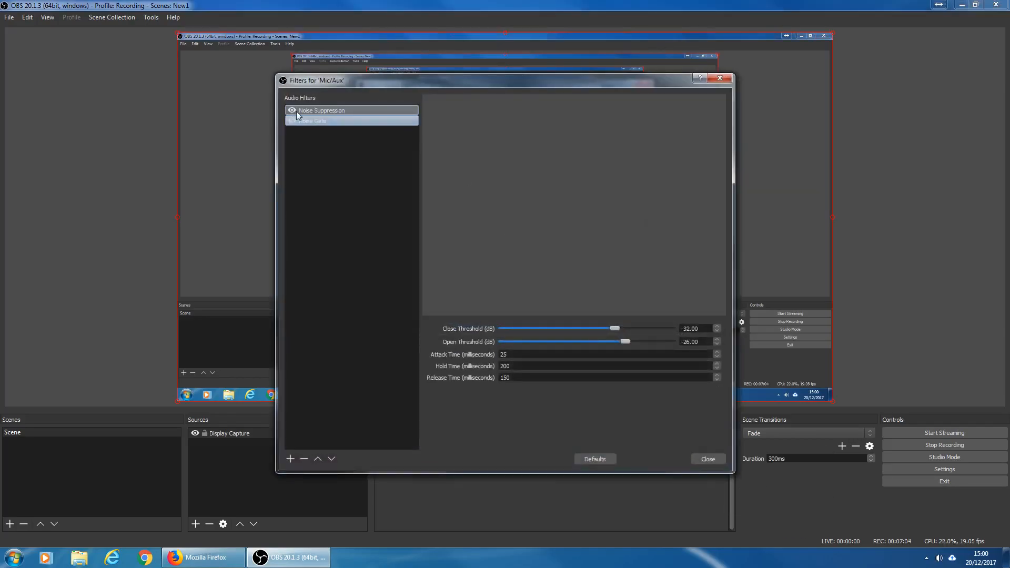
pyautogui.click(331, 112)
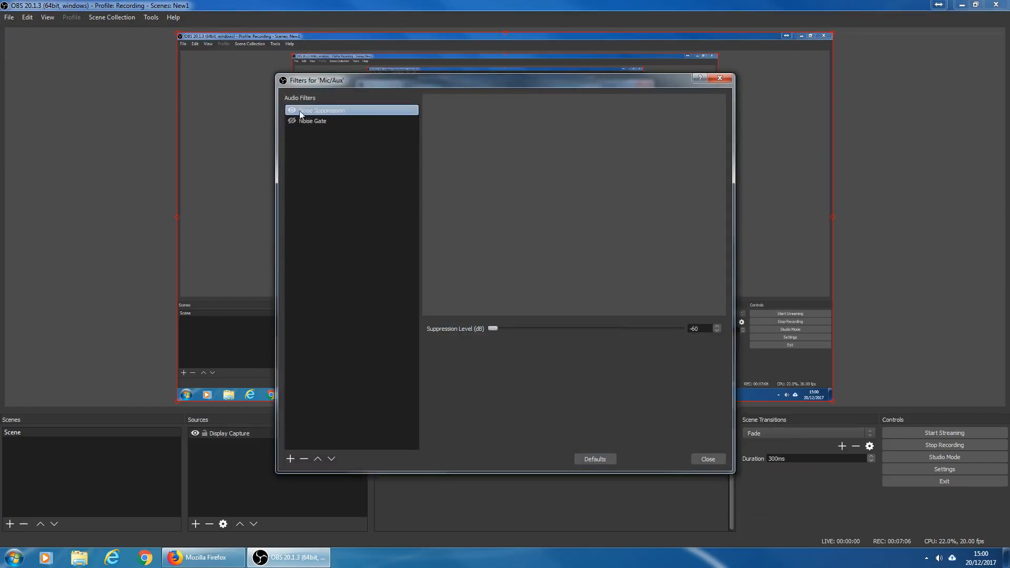
pyautogui.click(311, 120)
pyautogui.click(329, 111)
# - Remove both the Noise Suppression and Noise Gate filters from Mic/Aux
pyautogui.click(303, 459)
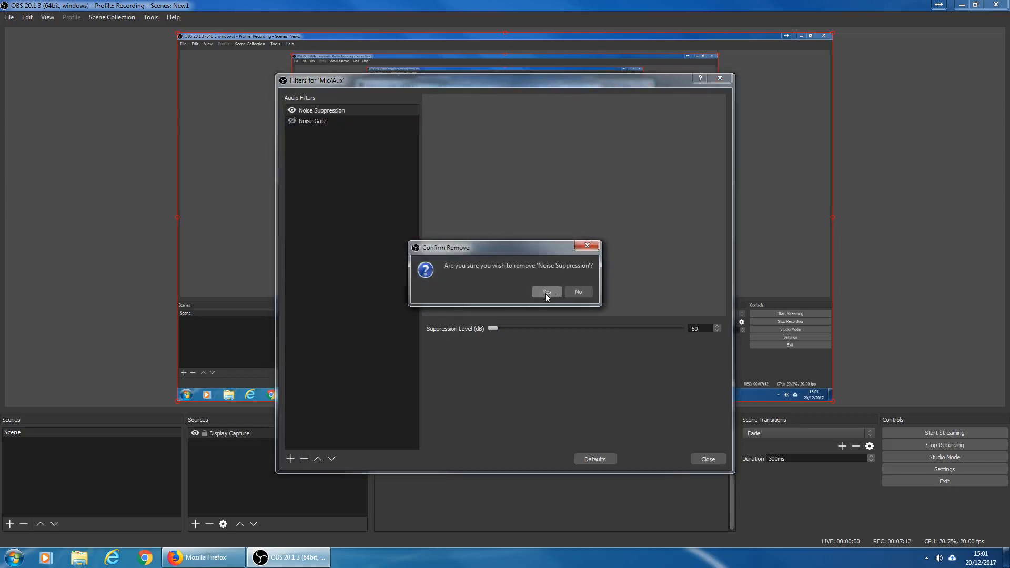
pyautogui.click(545, 292)
pyautogui.click(304, 458)
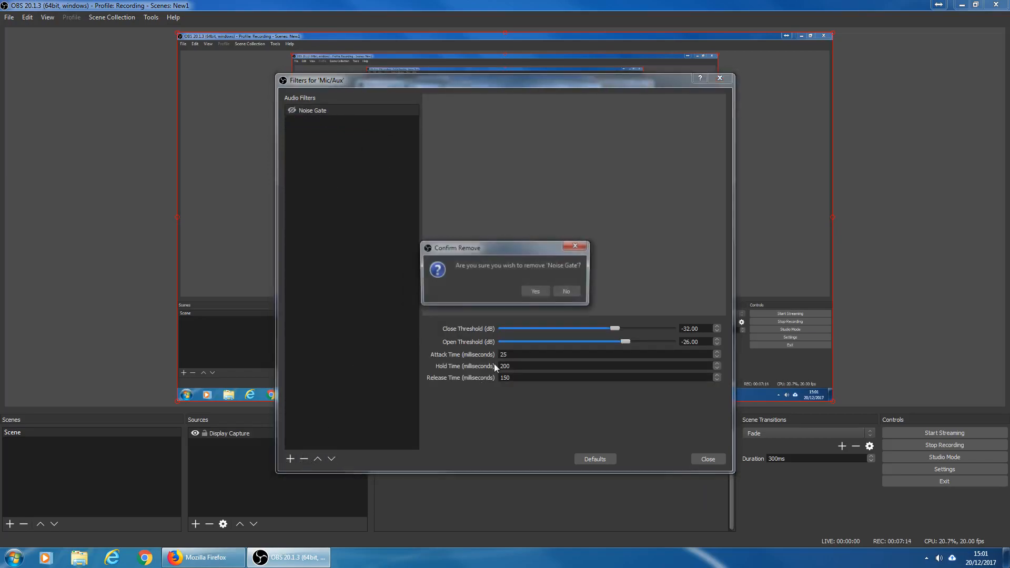
pyautogui.click(544, 291)
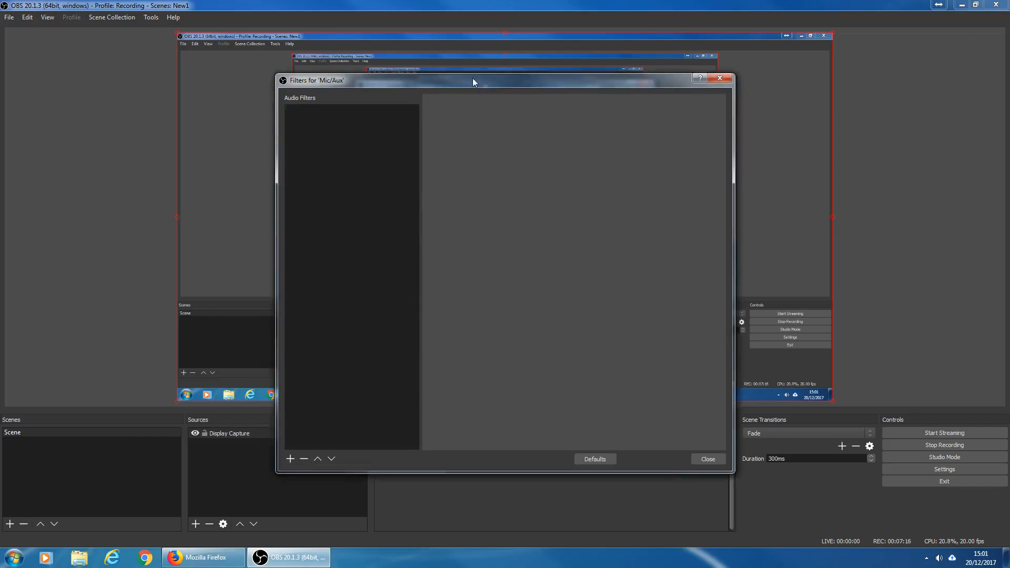
# - Add a Noise Suppression filter to Mic/Aux with suppression level -60 dB and close the filters
pyautogui.moveTo(472, 78); pyautogui.dragTo(434, 76)
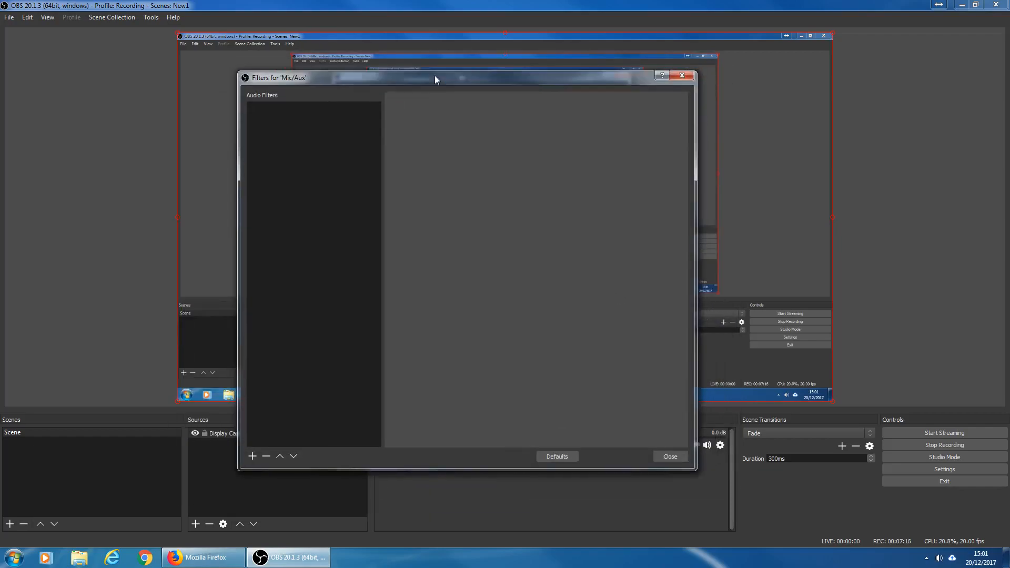
pyautogui.click(253, 457)
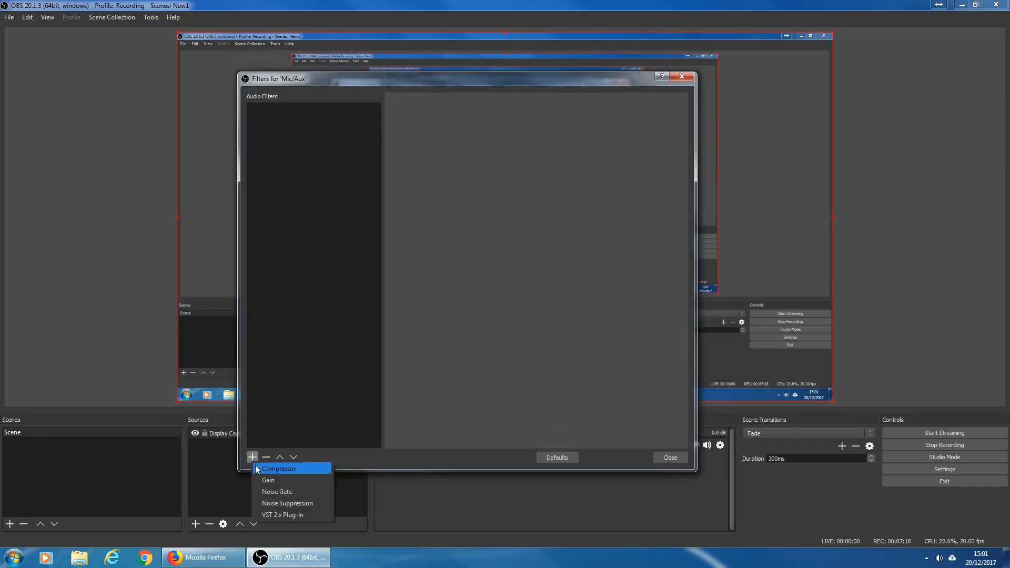
pyautogui.click(301, 503)
pyautogui.click(453, 294)
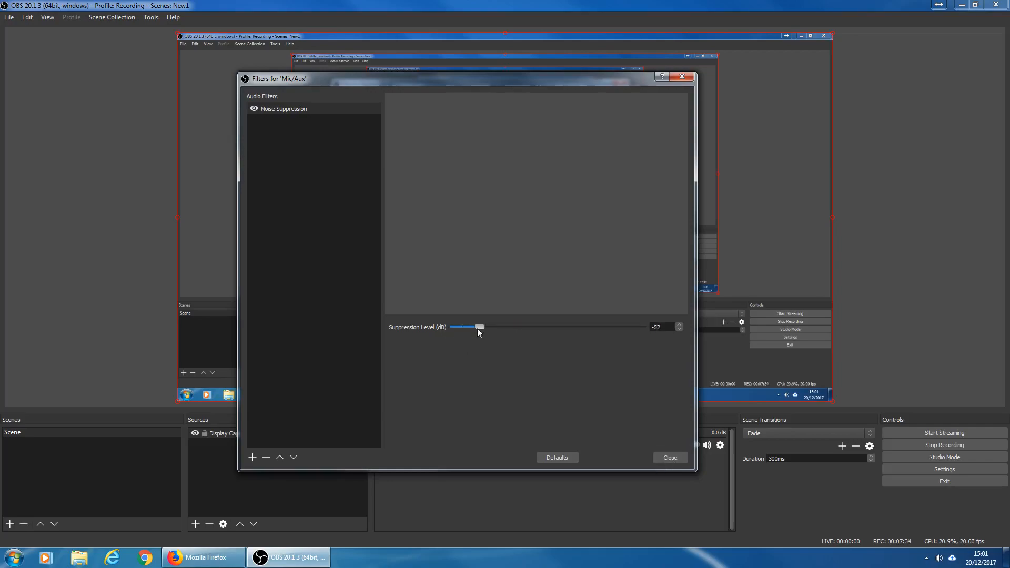
pyautogui.moveTo(539, 334); pyautogui.dragTo(436, 336)
pyautogui.click(666, 457)
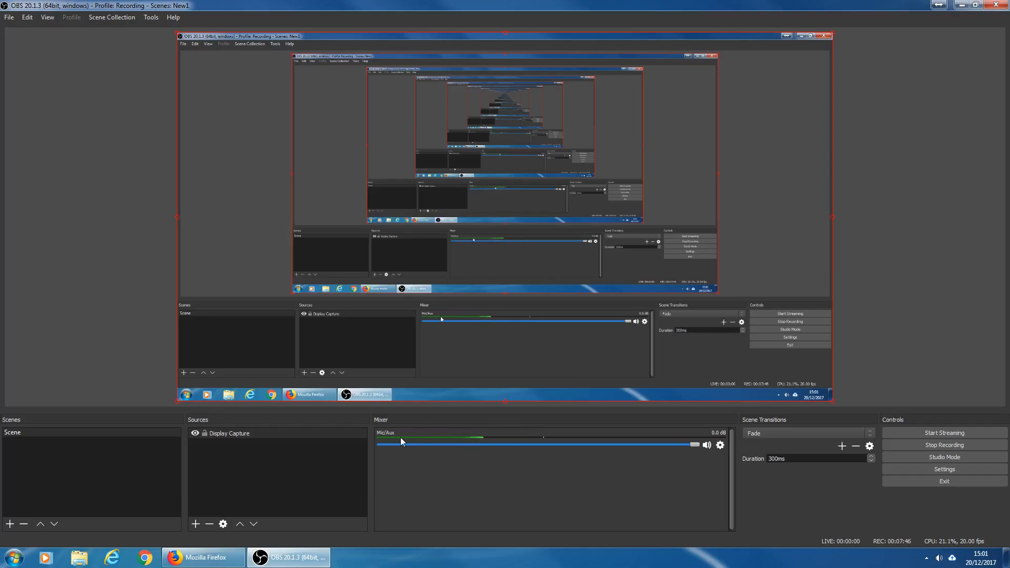
# - Reopen the Mic/Aux filters, toggle the Noise Suppression filter's visibility, and close the dialog
pyautogui.click(720, 445)
pyautogui.click(734, 481)
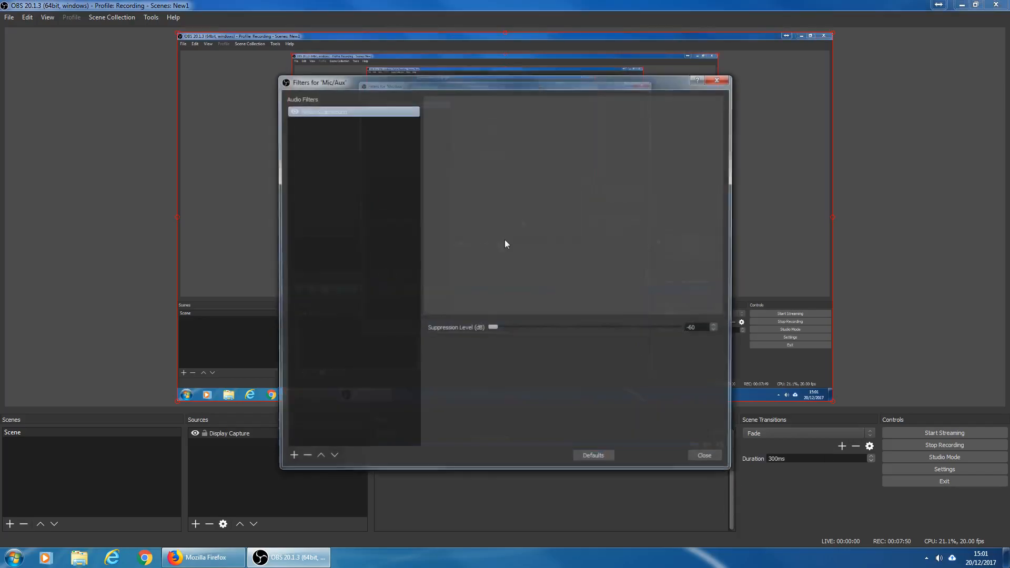
pyautogui.click(292, 111)
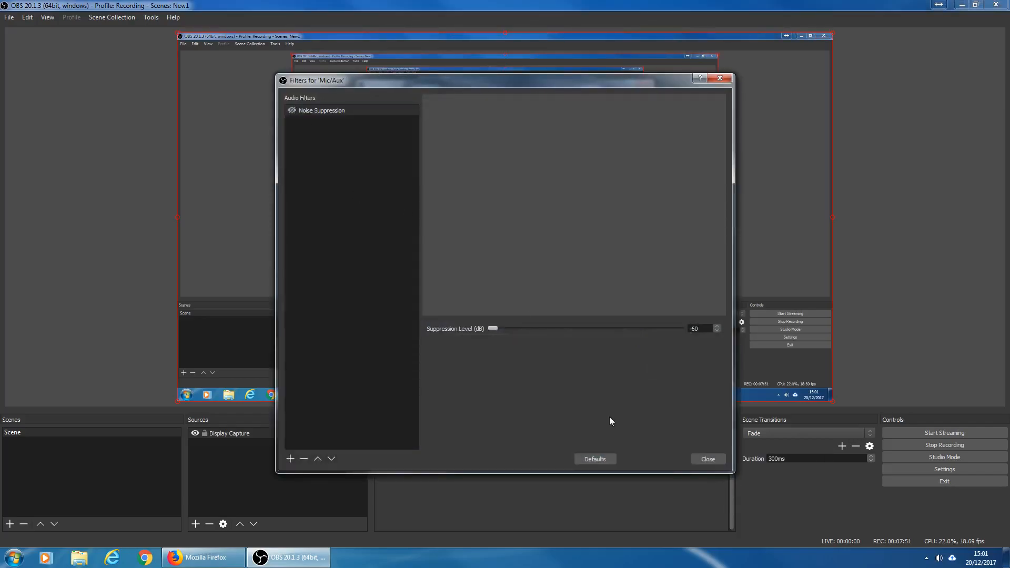
pyautogui.click(707, 459)
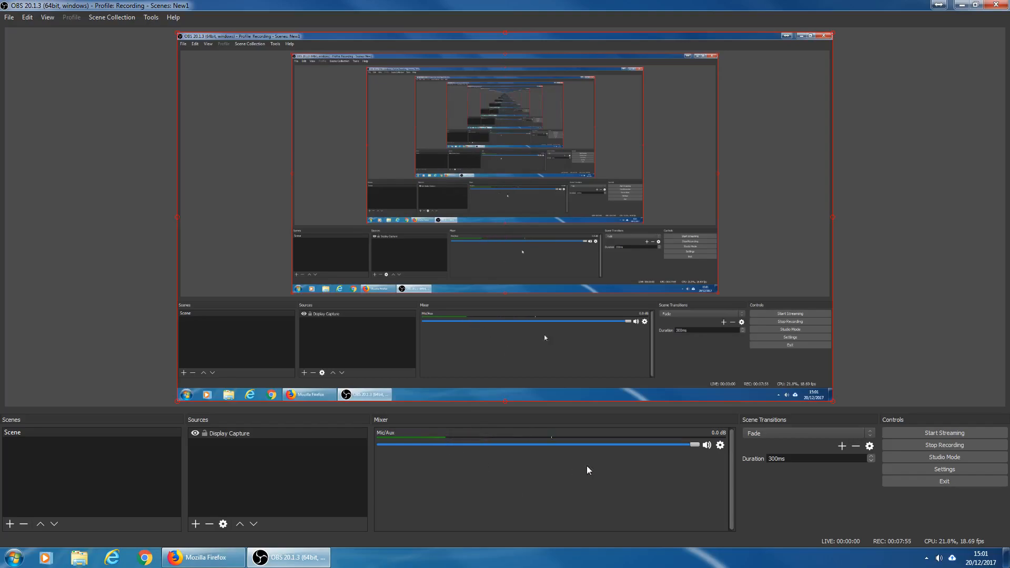
# - Add a Noise Gate filter to Mic/Aux with its default name and close the filters
pyautogui.click(720, 444)
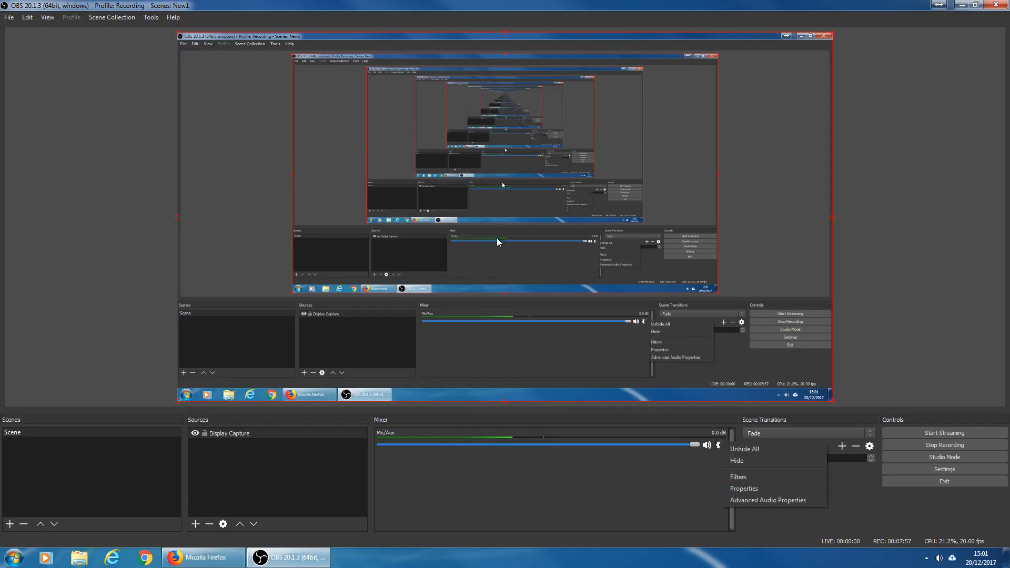
pyautogui.click(738, 477)
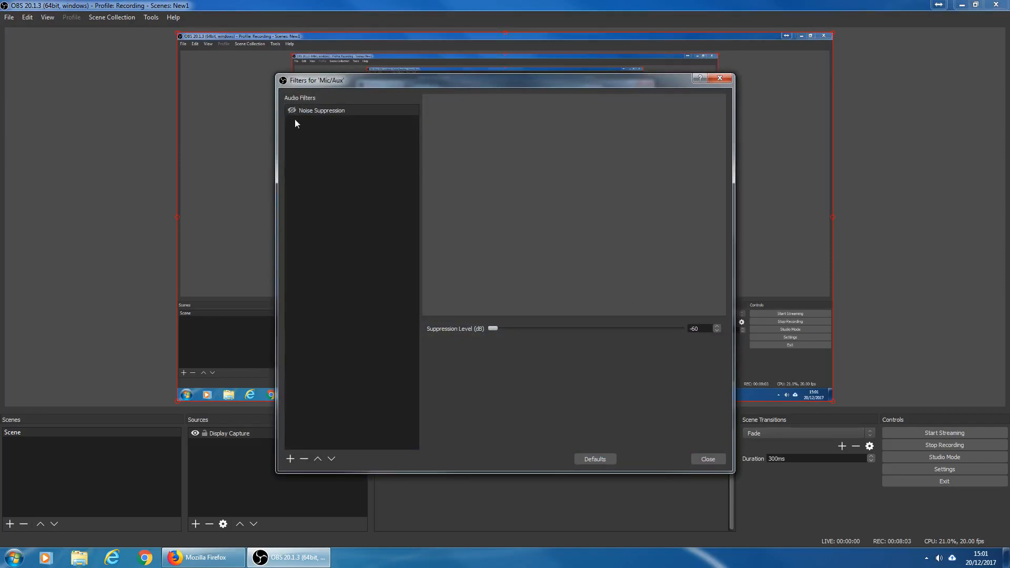
pyautogui.click(288, 460)
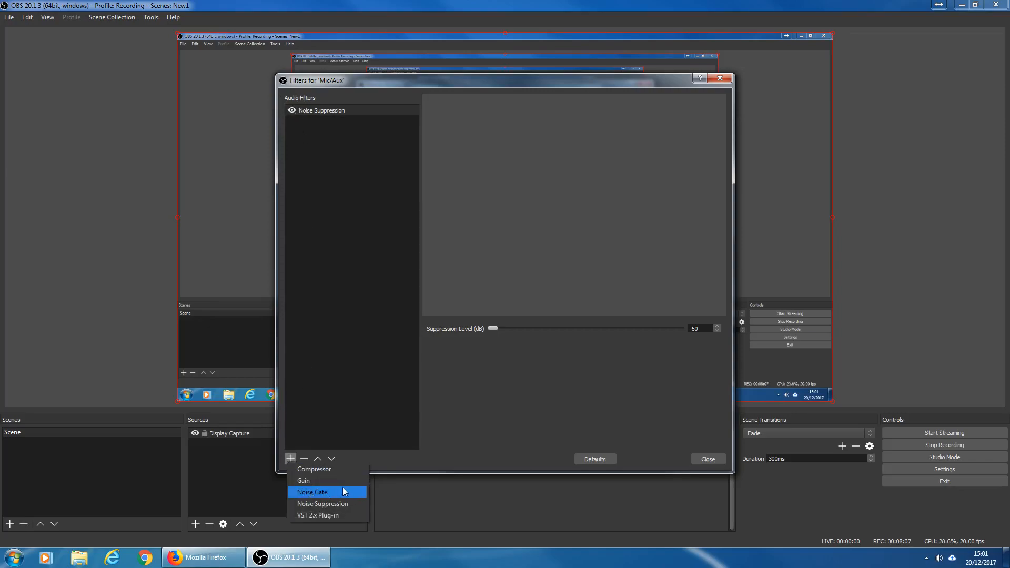
pyautogui.click(329, 492)
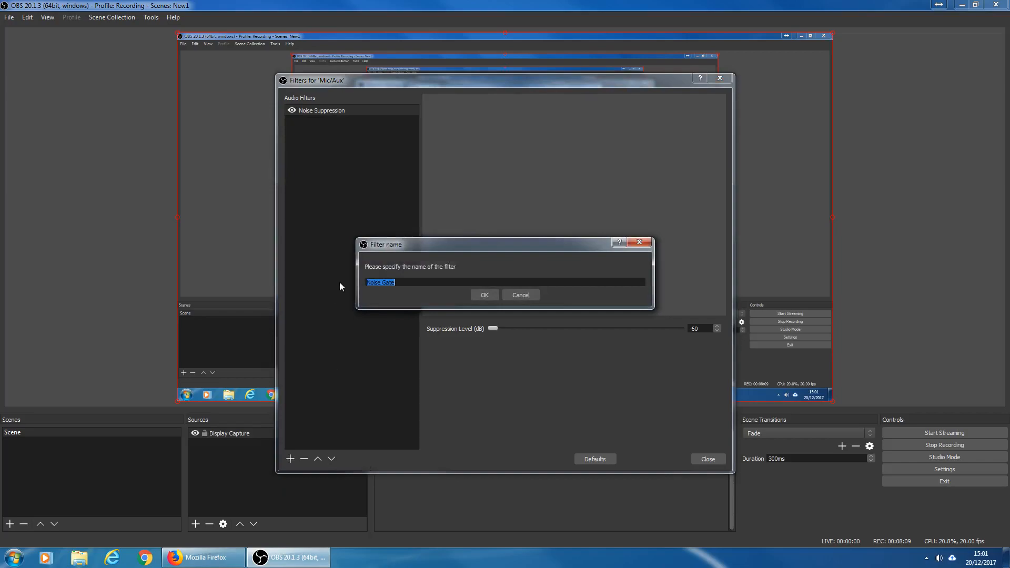
pyautogui.click(488, 292)
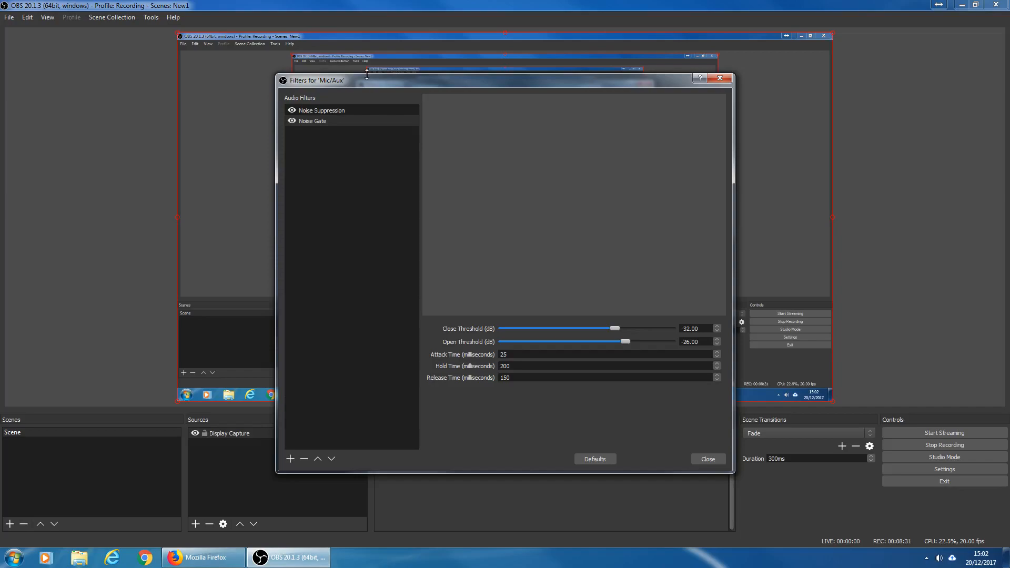
pyautogui.click(708, 459)
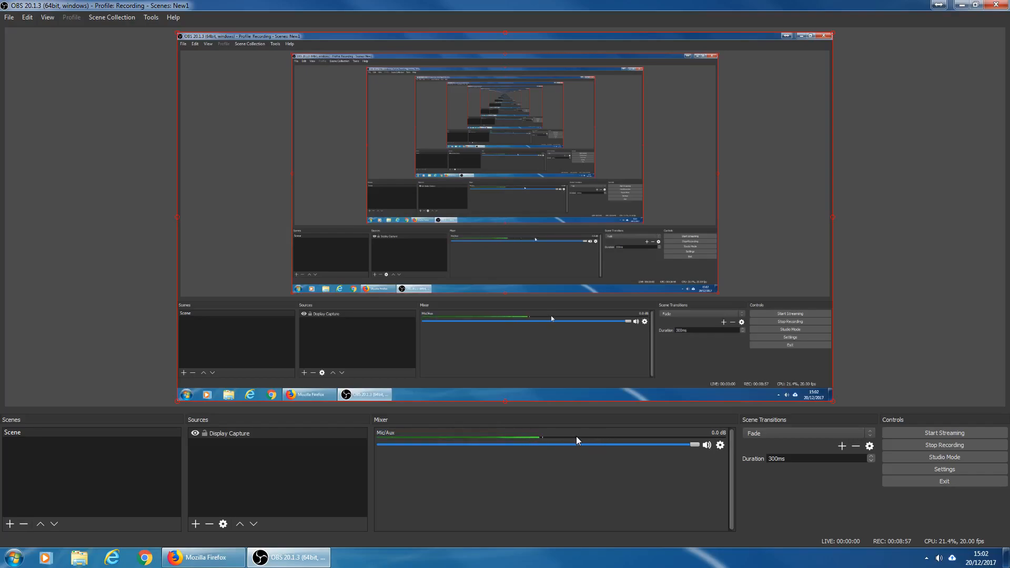
# - Lower the Noise Gate's close threshold to about -48 dB and open threshold to about -36 dB, then close
pyautogui.click(718, 446)
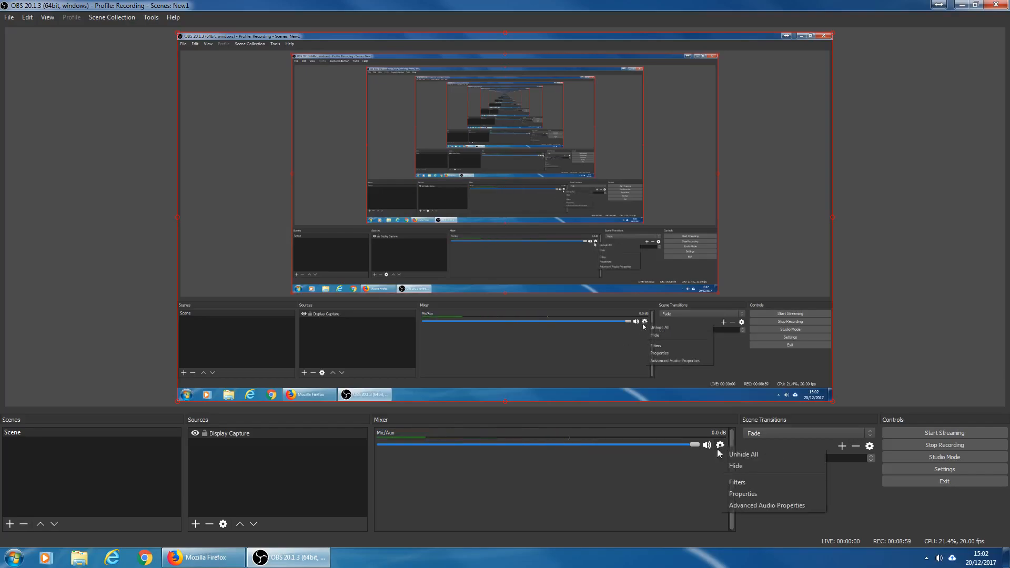
pyautogui.click(751, 481)
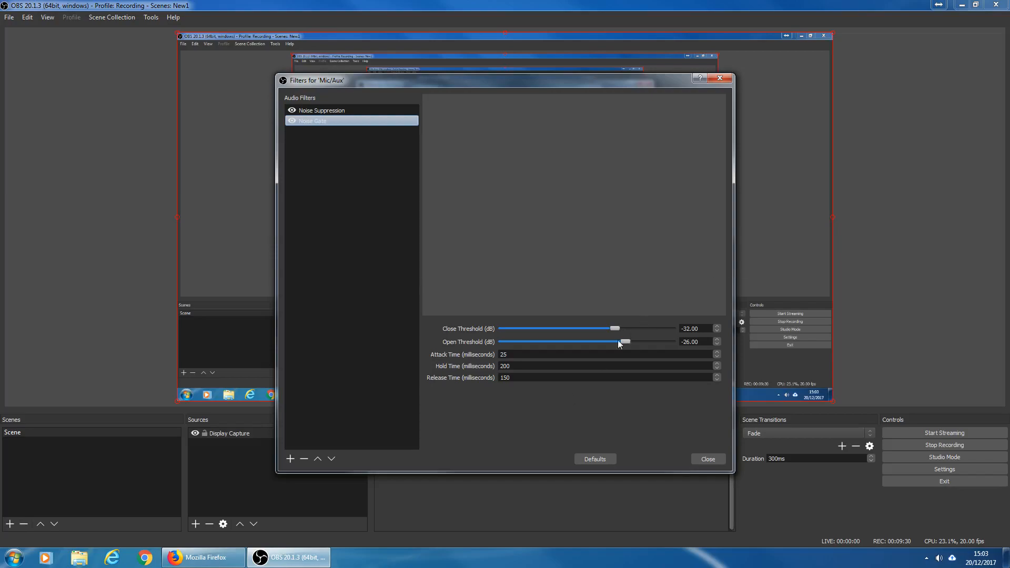
pyautogui.moveTo(613, 328); pyautogui.dragTo(585, 329)
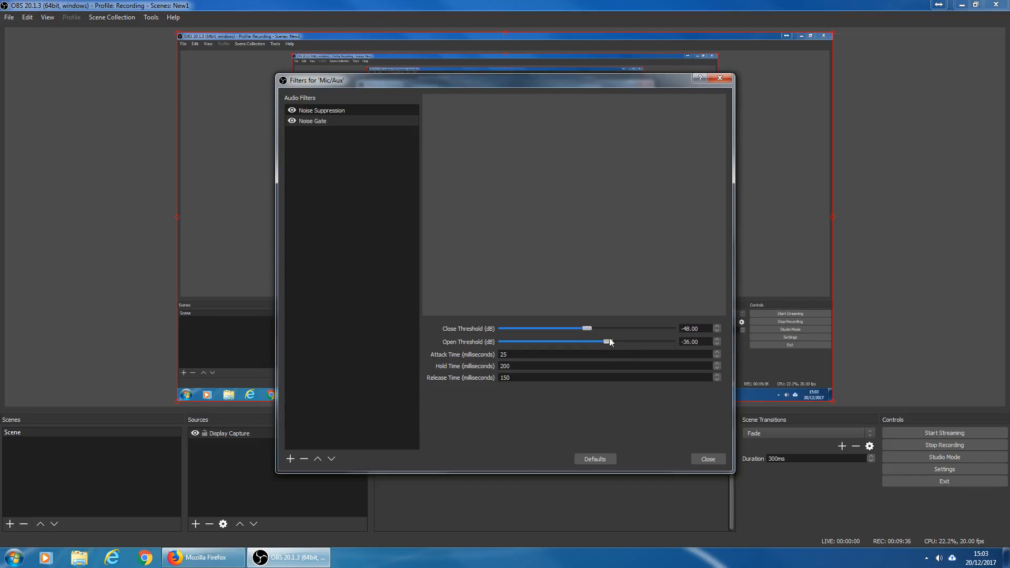
pyautogui.moveTo(604, 337); pyautogui.dragTo(600, 338)
pyautogui.click(702, 459)
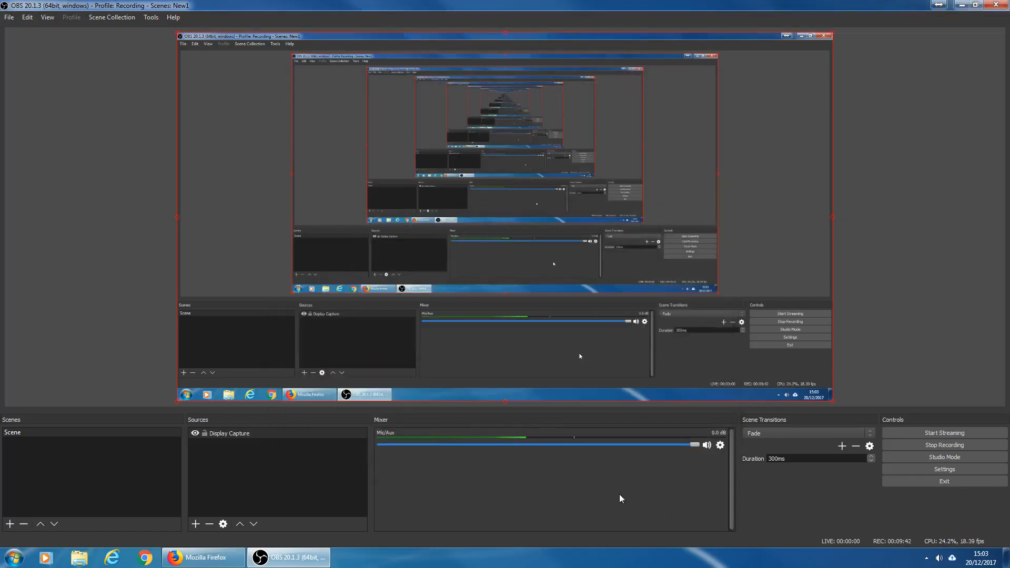